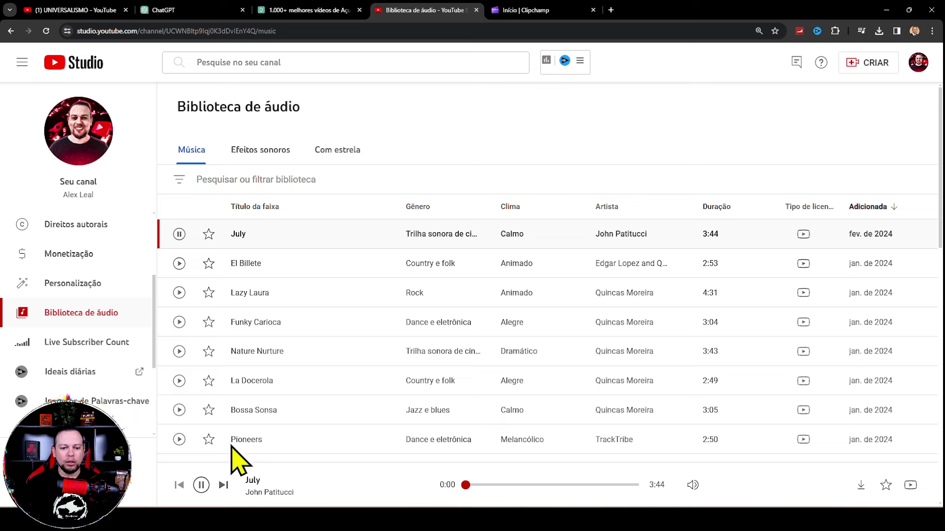
Step: Reload the YouTube Studio audio library page and play a preview of the track "July"
{"action": "left_click", "coordinate": [179, 234]}
{"action": "left_click", "coordinate": [179, 234]}
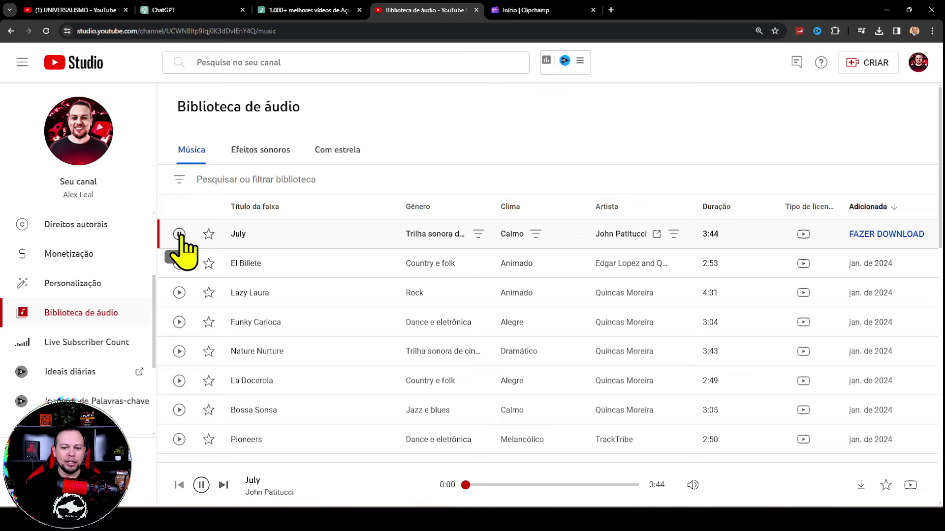
{"action": "left_click", "coordinate": [179, 234]}
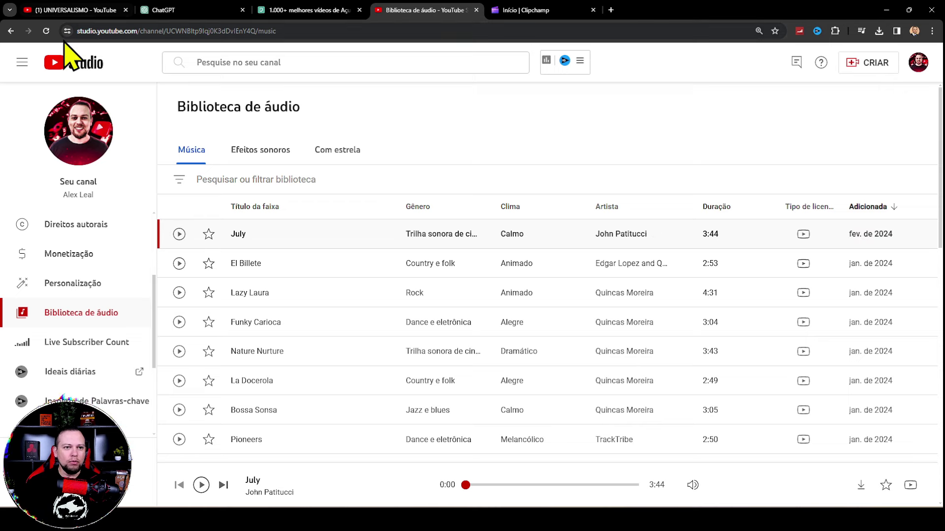
{"action": "left_click", "coordinate": [47, 33]}
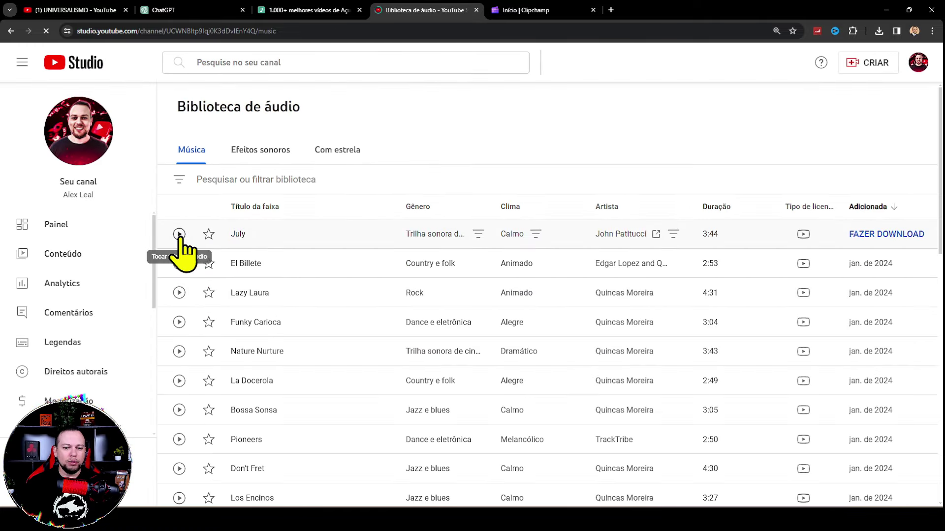
{"action": "left_click", "coordinate": [179, 235]}
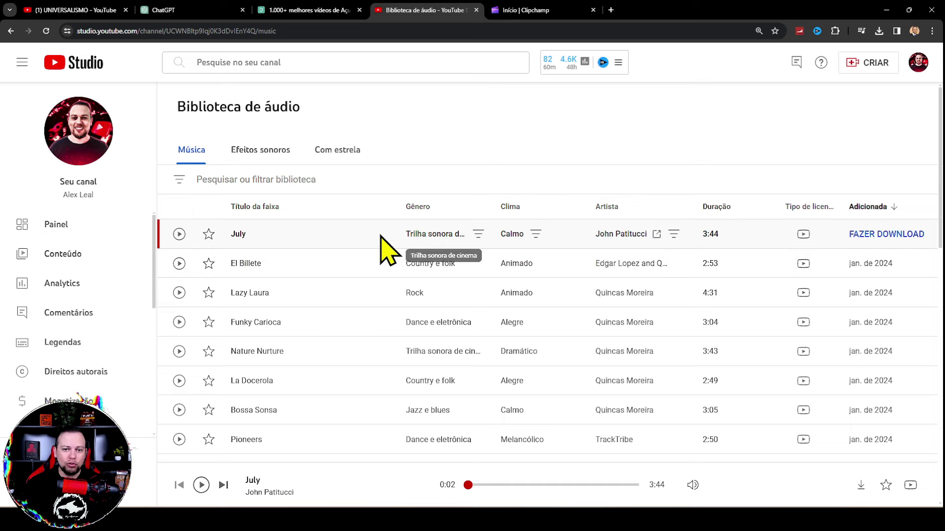
Step: Download the track "July" from the audio library and dismiss the downloads list
{"action": "mouse_move", "coordinate": [886, 249]}
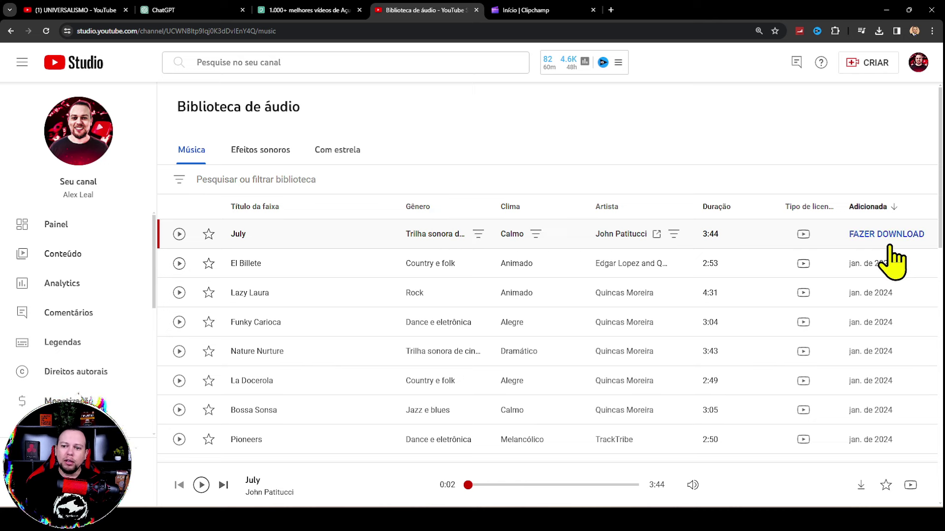
{"action": "left_click", "coordinate": [884, 235]}
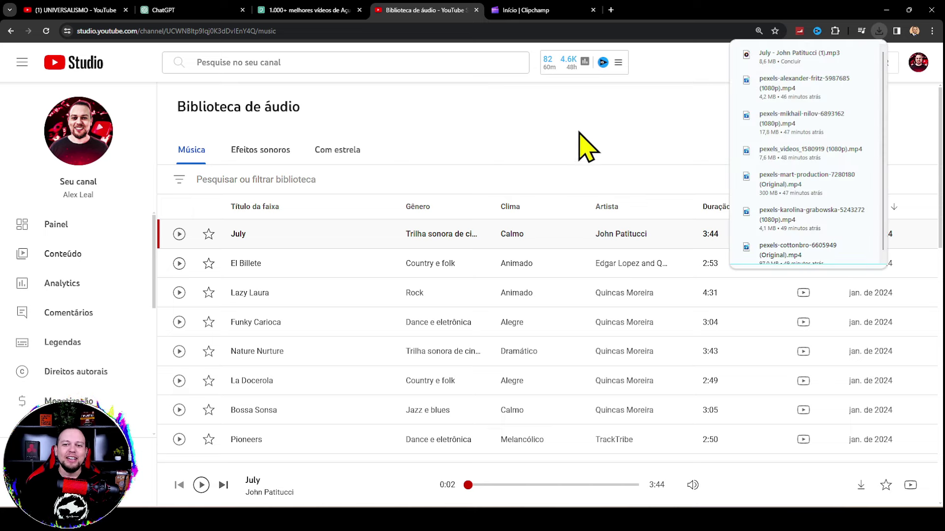
{"action": "left_click", "coordinate": [561, 66]}
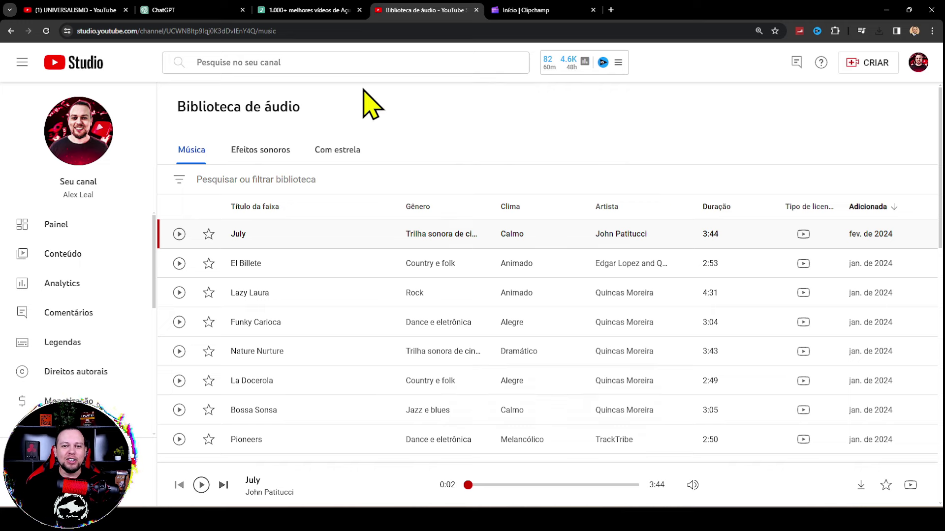
Step: Switch to Clipchamp and create a new video from scratch
{"action": "left_click", "coordinate": [537, 11]}
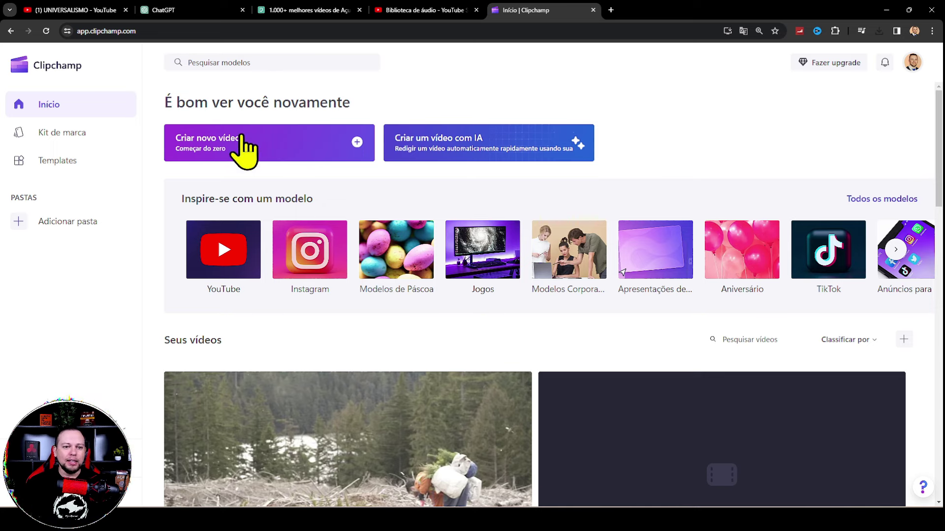
{"action": "left_click", "coordinate": [358, 148]}
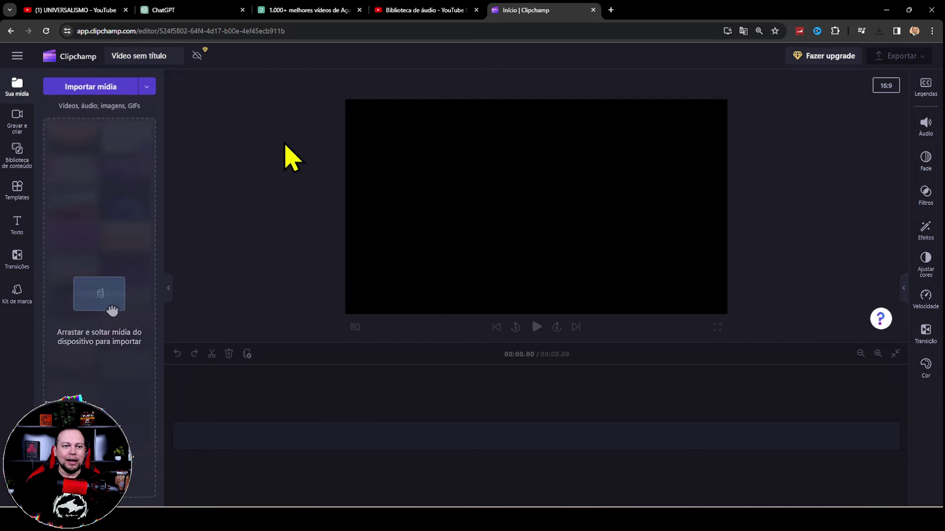
Step: Switch to ChatGPT and look through the sugar video script from the introduction to its end
{"action": "left_click", "coordinate": [185, 11]}
{"action": "scroll", "coordinate": [239, 231], "scroll_direction": "down", "scroll_amount": 3}
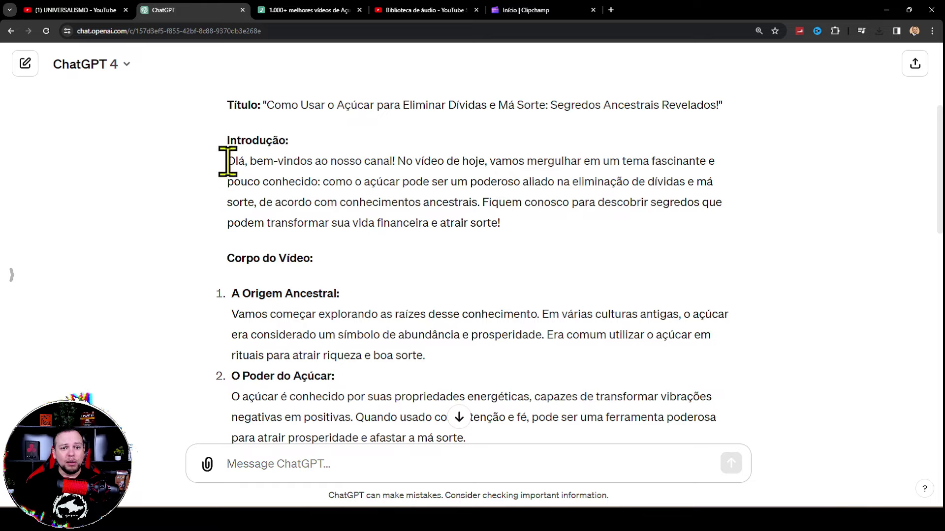
{"action": "left_click_drag", "start_coordinate": [226, 161], "coordinate": [400, 267]}
{"action": "scroll", "coordinate": [390, 197], "scroll_direction": "down", "scroll_amount": 1}
{"action": "scroll", "coordinate": [393, 200], "scroll_direction": "down", "scroll_amount": 3}
{"action": "scroll", "coordinate": [400, 267], "scroll_direction": "down", "scroll_amount": 2}
{"action": "scroll", "coordinate": [369, 249], "scroll_direction": "up", "scroll_amount": 8}
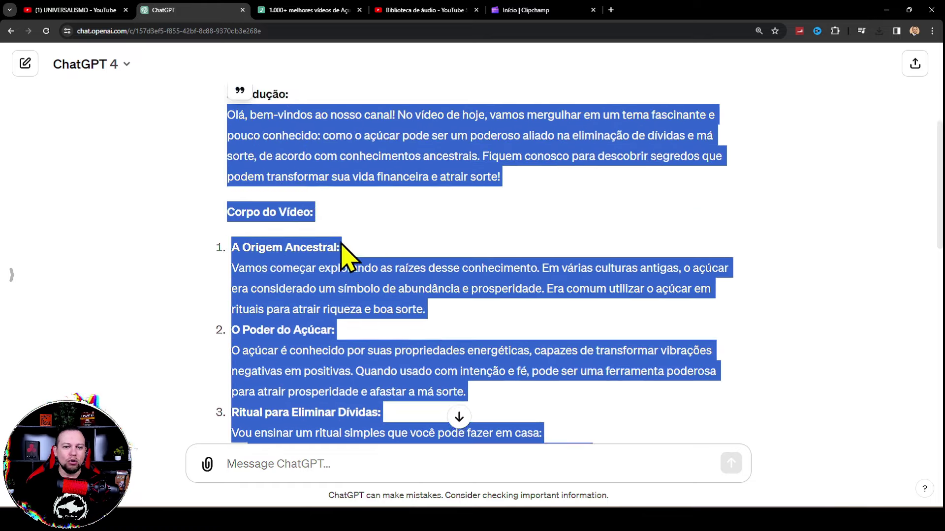
{"action": "left_click", "coordinate": [264, 208]}
{"action": "left_click_drag", "start_coordinate": [227, 210], "coordinate": [689, 300]}
{"action": "scroll", "coordinate": [559, 274], "scroll_direction": "down", "scroll_amount": 10}
{"action": "scroll", "coordinate": [559, 280], "scroll_direction": "down", "scroll_amount": 3}
{"action": "scroll", "coordinate": [592, 264], "scroll_direction": "up", "scroll_amount": 1}
{"action": "scroll", "coordinate": [445, 241], "scroll_direction": "up", "scroll_amount": 12}
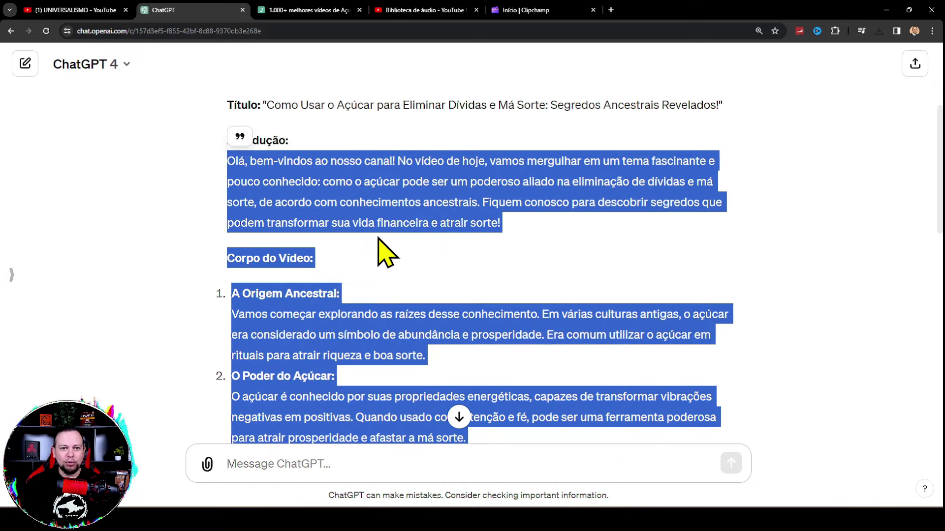
{"action": "left_click", "coordinate": [327, 197]}
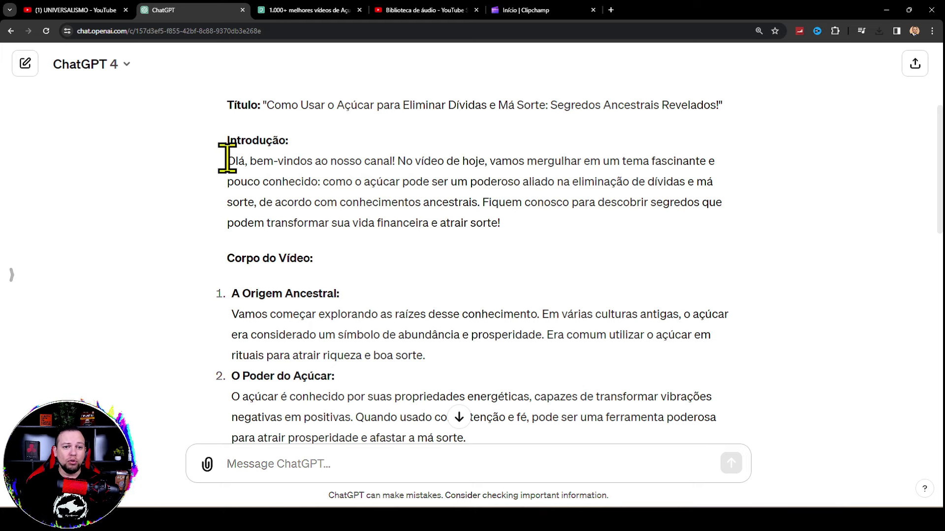
Step: Copy the whole paragraph under "Introdução" in the video script
{"action": "left_click_drag", "start_coordinate": [232, 160], "coordinate": [471, 183]}
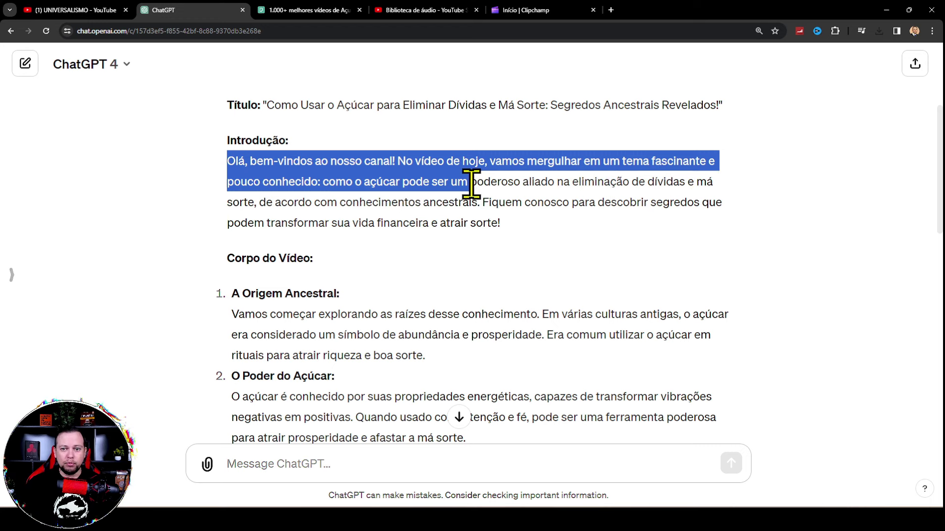
{"action": "left_click_drag", "start_coordinate": [473, 182], "coordinate": [512, 223]}
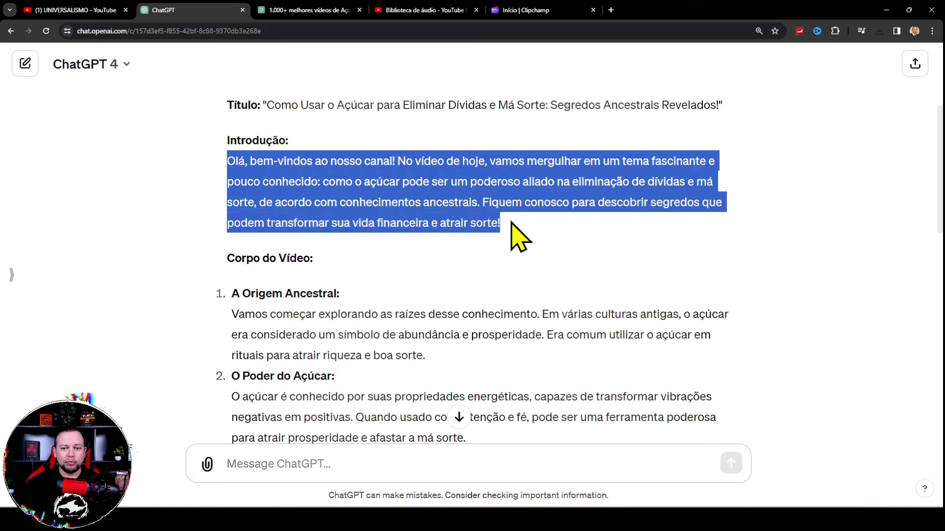
{"action": "right_click", "coordinate": [386, 197]}
{"action": "left_click", "coordinate": [414, 206]}
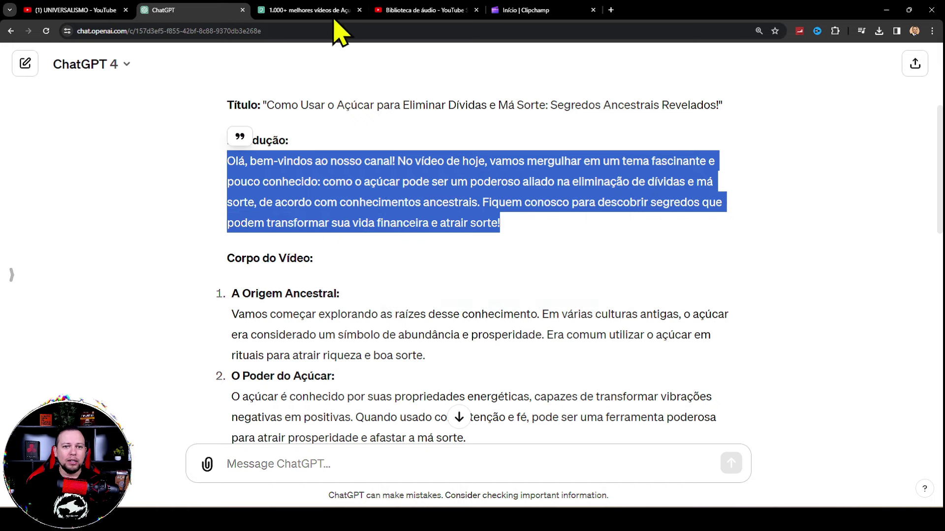
Step: Switch to Clipchamp, add a text-to-speech clip, and paste the copied introduction as its text
{"action": "left_click", "coordinate": [539, 10]}
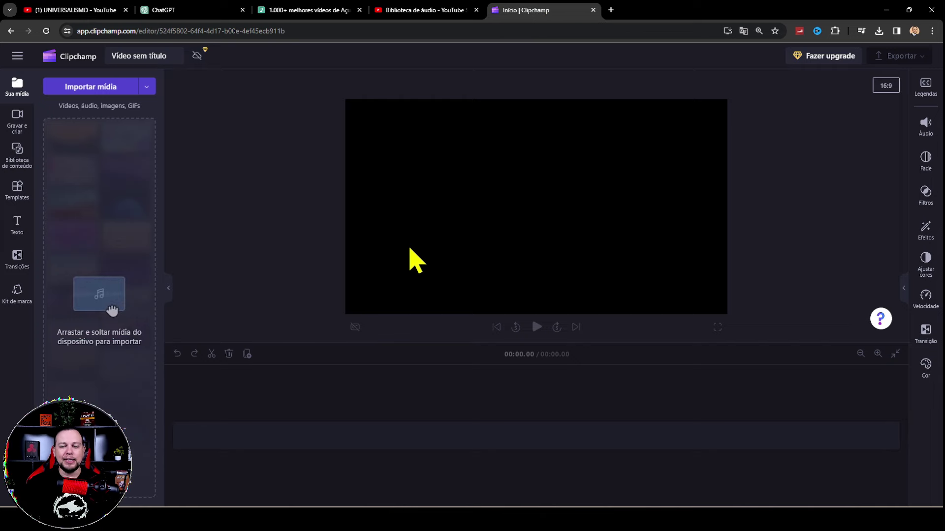
{"action": "left_click", "coordinate": [21, 127]}
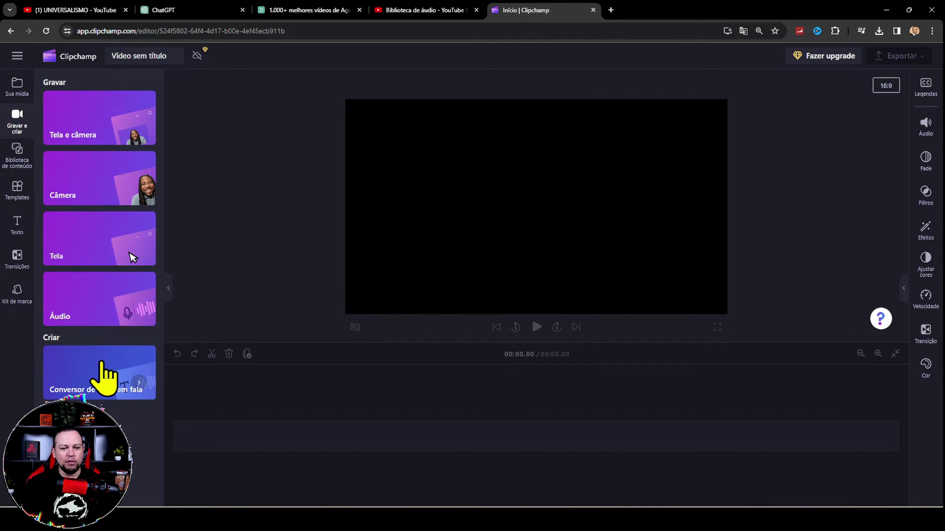
{"action": "left_click", "coordinate": [101, 365]}
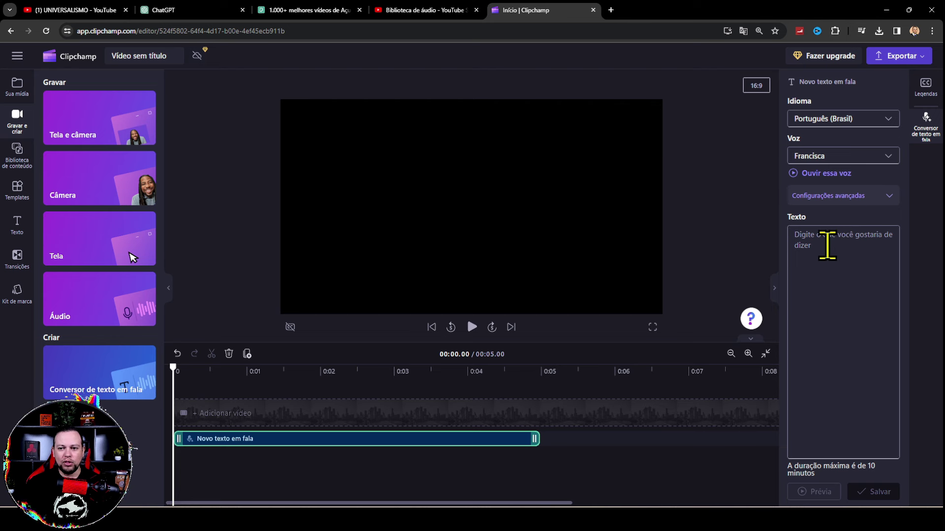
{"action": "left_click", "coordinate": [826, 245]}
{"action": "key", "text": "ctrl+v"}
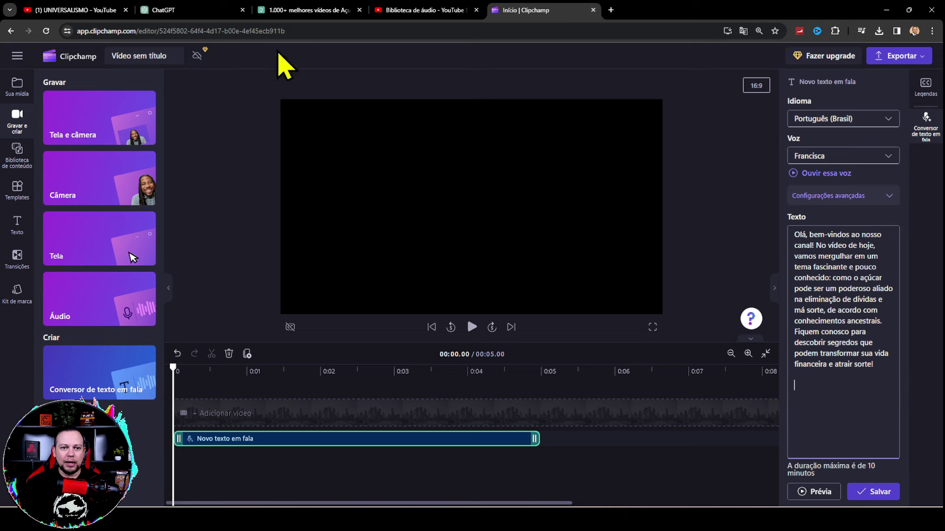
Step: Switch to ChatGPT and copy the script section "A Origem Ancestral", including its heading and paragraph
{"action": "left_click", "coordinate": [169, 11]}
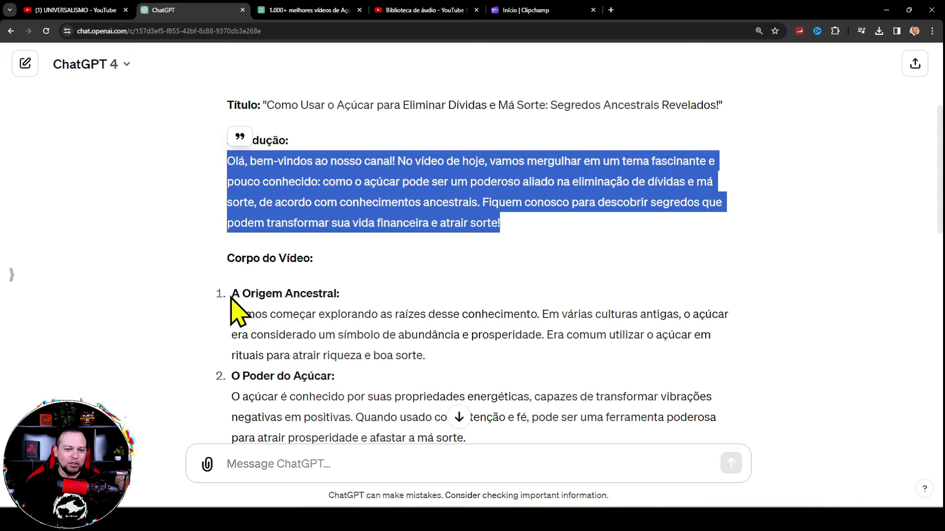
{"action": "left_click_drag", "start_coordinate": [232, 294], "coordinate": [438, 363]}
{"action": "right_click", "coordinate": [375, 352]}
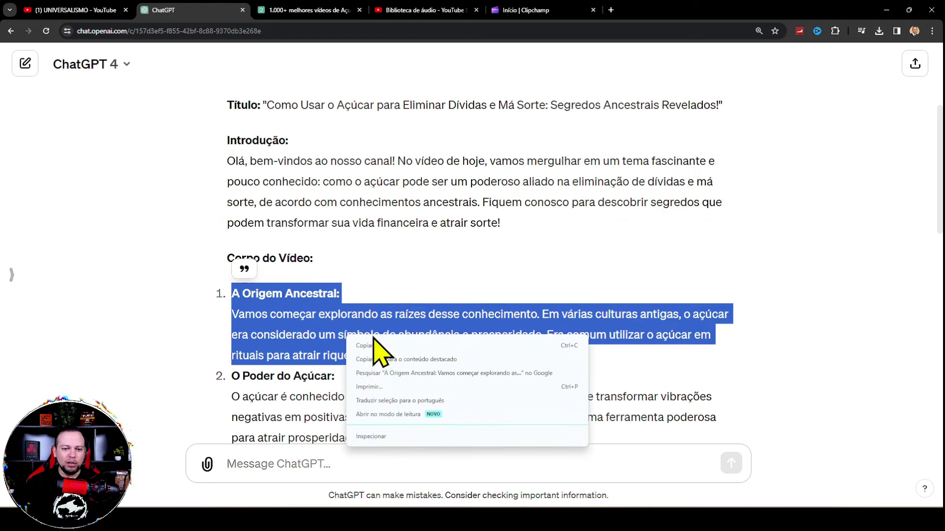
{"action": "left_click", "coordinate": [382, 358]}
Step: Switch to Clipchamp and paste the copied section below the introduction in the text-to-speech text
{"action": "left_click", "coordinate": [526, 10]}
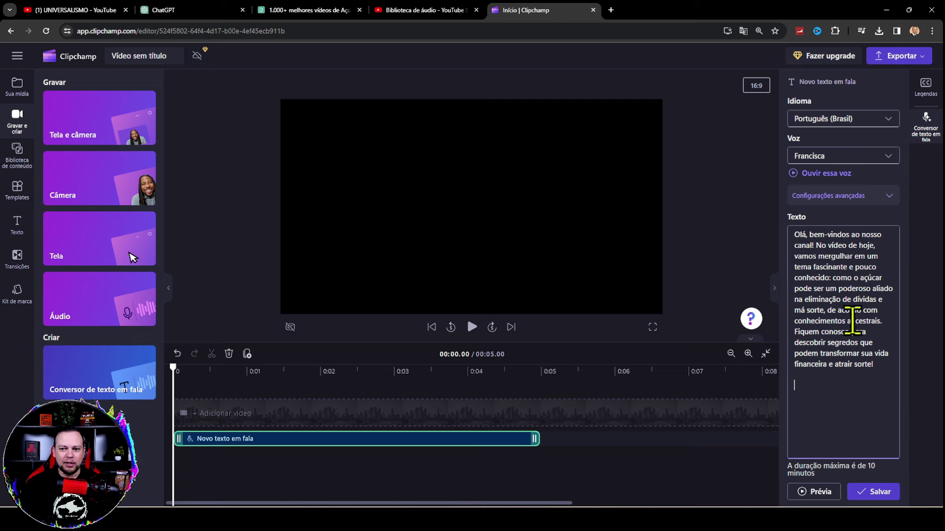
{"action": "left_click", "coordinate": [829, 391]}
{"action": "key", "text": "ctrl+v"}
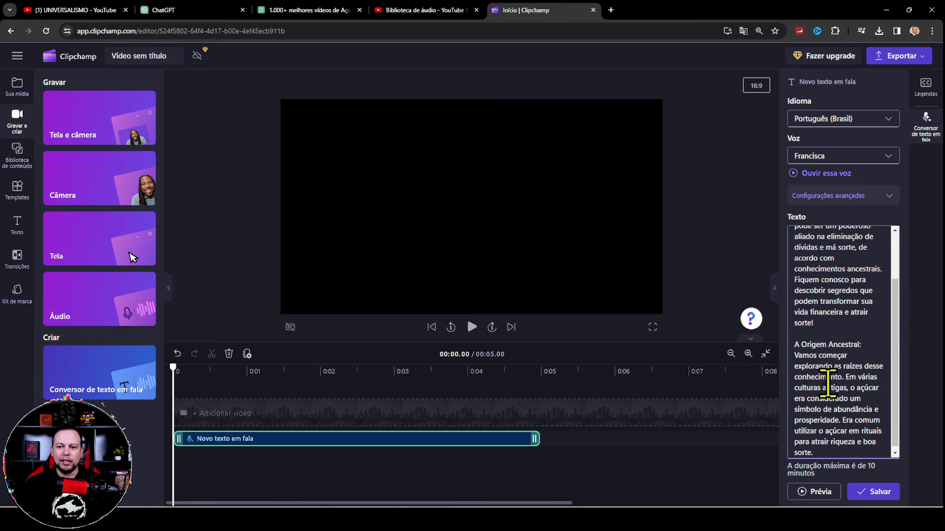
{"action": "scroll", "coordinate": [828, 384], "scroll_direction": "up", "scroll_amount": 2}
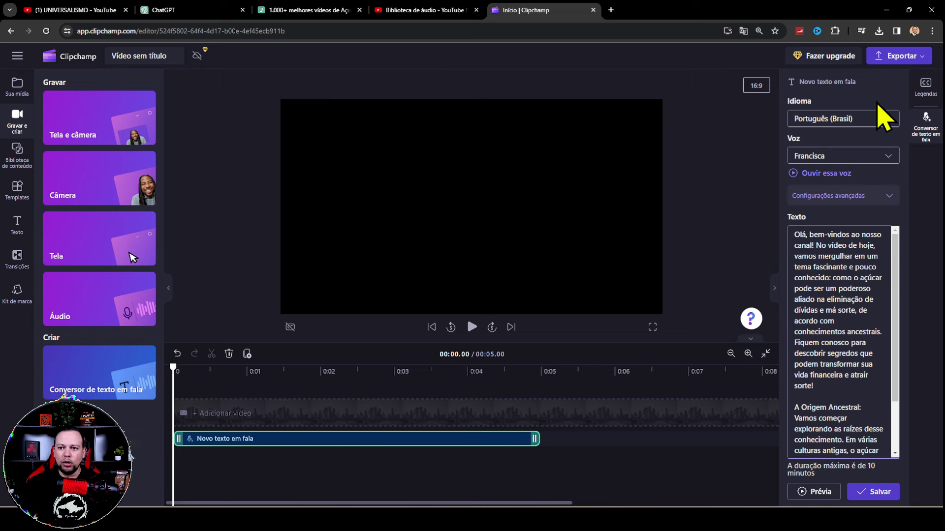
Step: Set the text-to-speech voice to Jenny Multilingual V2 and listen to its sample
{"action": "left_click", "coordinate": [856, 157]}
{"action": "scroll", "coordinate": [863, 231], "scroll_direction": "down", "scroll_amount": 5}
{"action": "scroll", "coordinate": [868, 250], "scroll_direction": "up", "scroll_amount": 6}
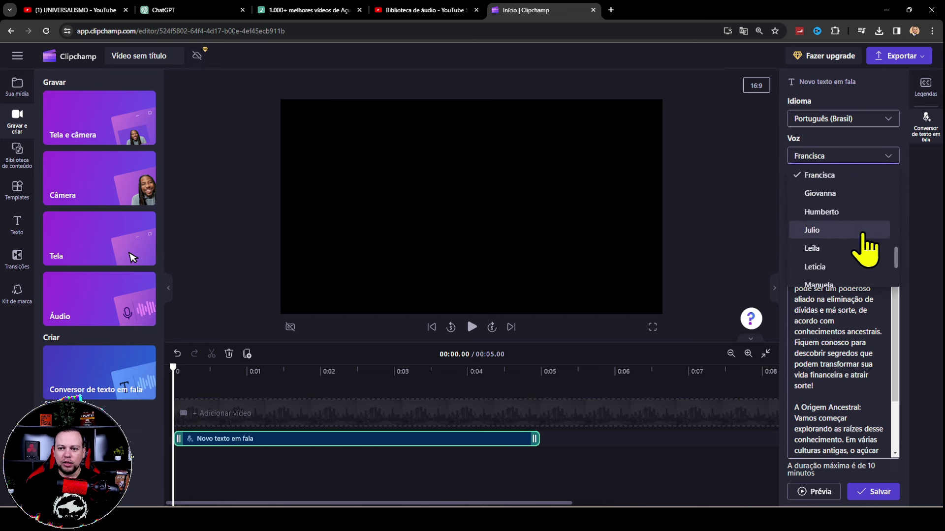
{"action": "scroll", "coordinate": [846, 245], "scroll_direction": "down", "scroll_amount": 5}
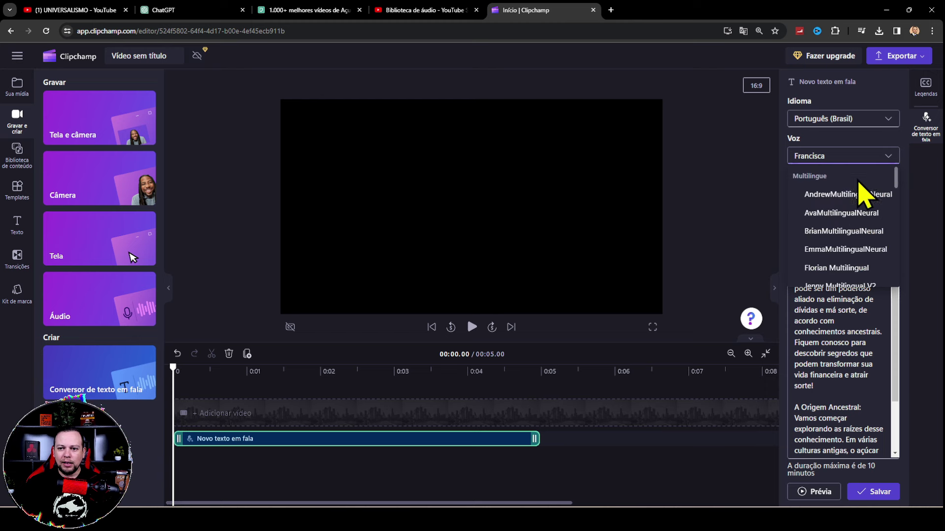
{"action": "scroll", "coordinate": [857, 224], "scroll_direction": "down", "scroll_amount": 1}
{"action": "scroll", "coordinate": [857, 224], "scroll_direction": "down", "scroll_amount": 2}
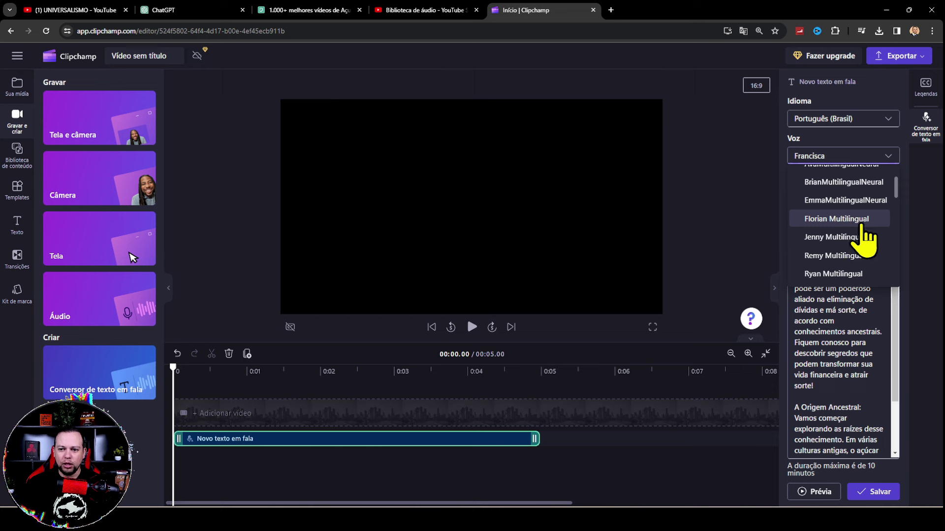
{"action": "scroll", "coordinate": [861, 236], "scroll_direction": "down", "scroll_amount": 3}
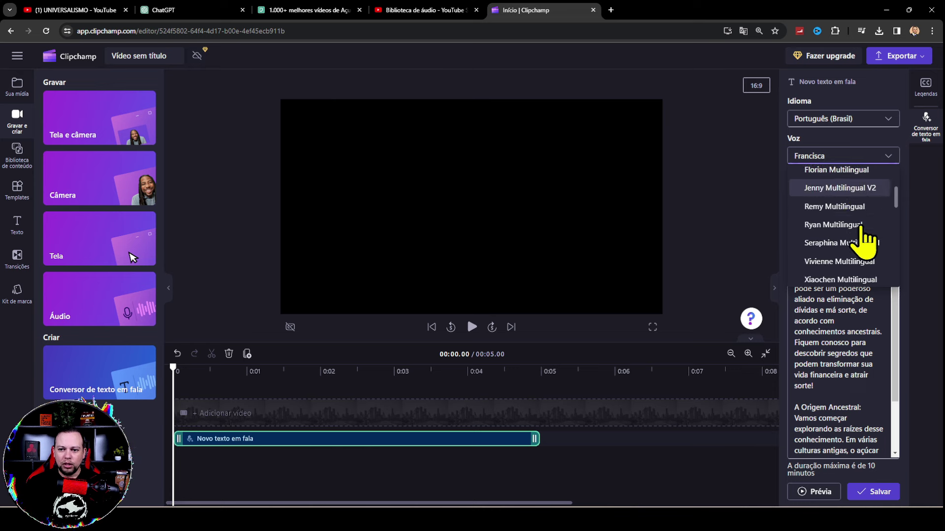
{"action": "left_click", "coordinate": [858, 189]}
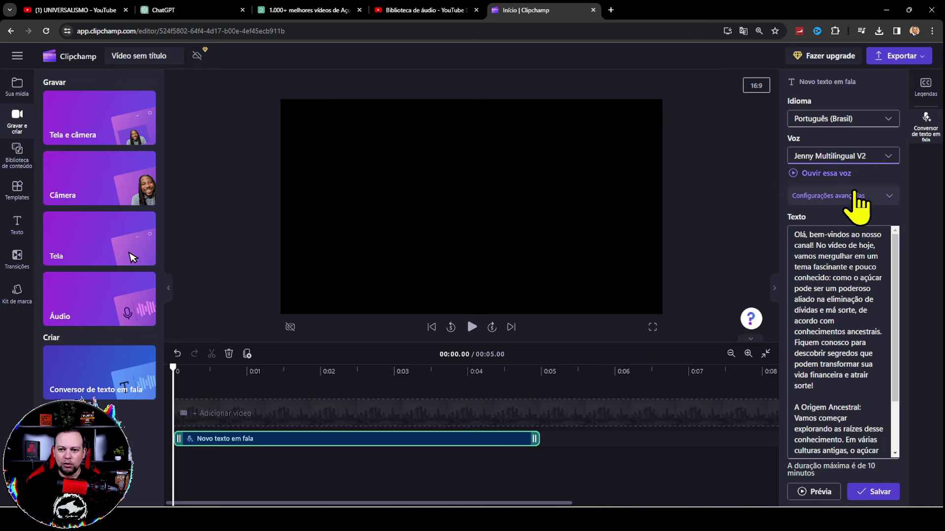
{"action": "left_click", "coordinate": [795, 173]}
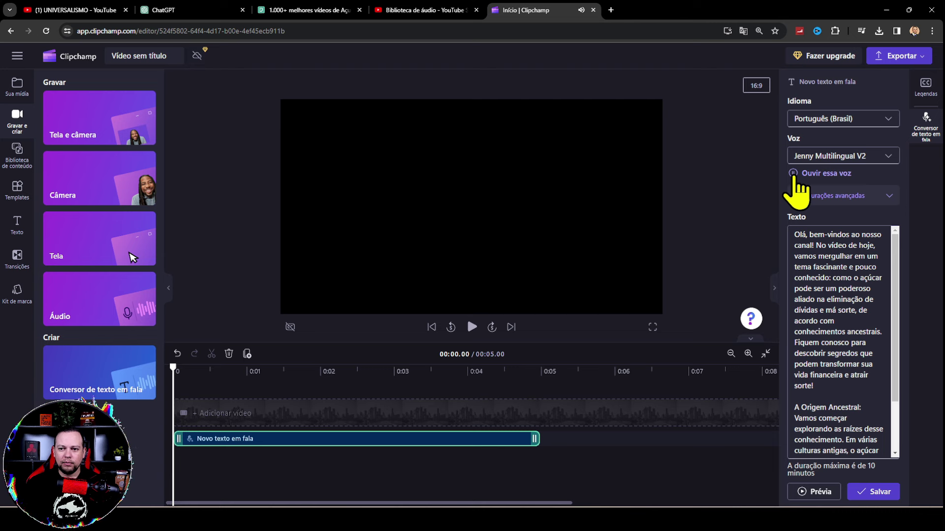
Step: Set the text-to-speech voice to Remy Multilingual and listen to its sample
{"action": "left_click", "coordinate": [852, 156]}
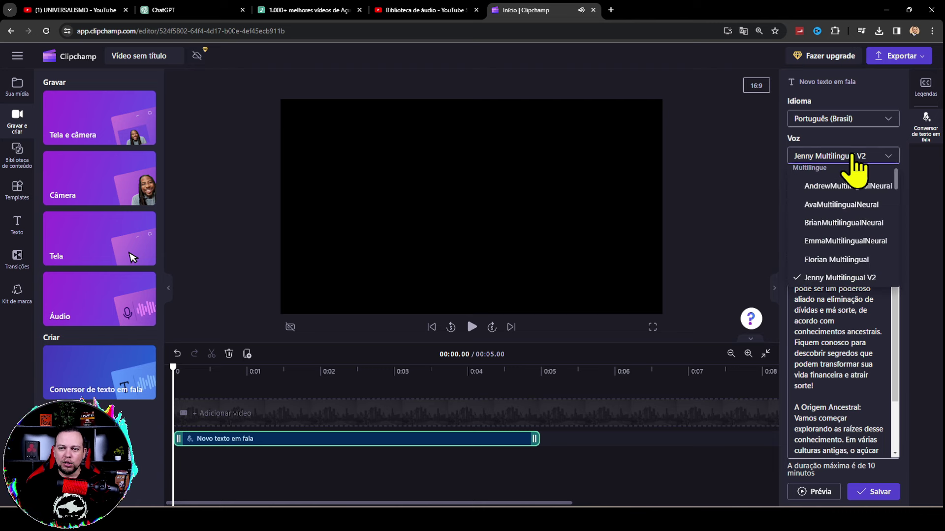
{"action": "scroll", "coordinate": [875, 249], "scroll_direction": "down", "scroll_amount": 2}
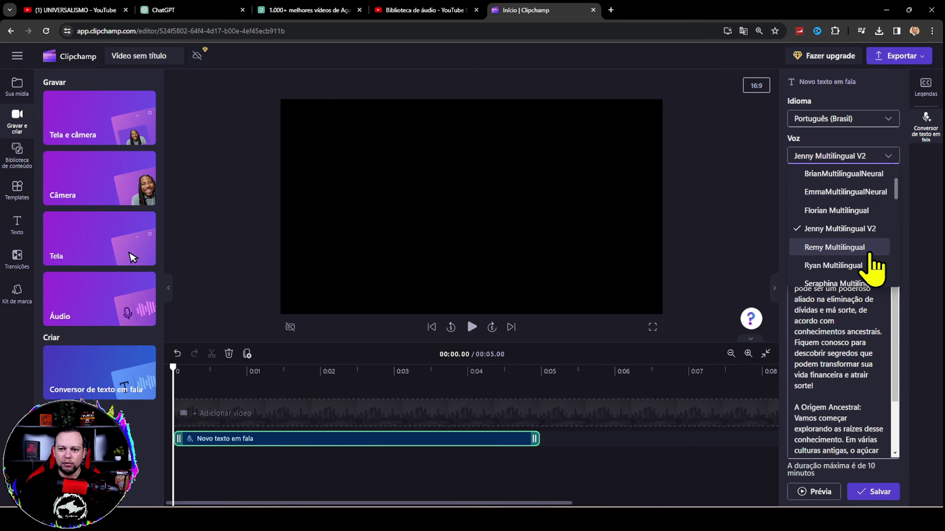
{"action": "left_click", "coordinate": [833, 248]}
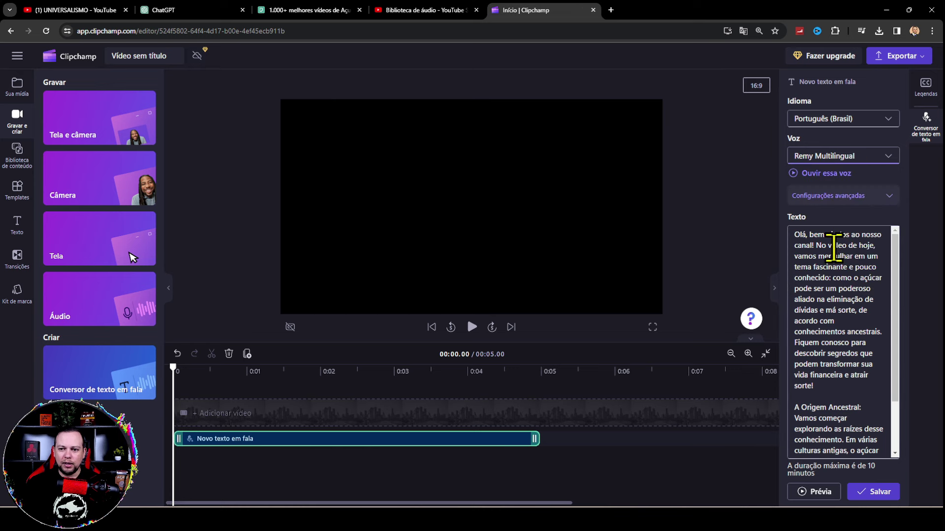
{"action": "left_click", "coordinate": [791, 174]}
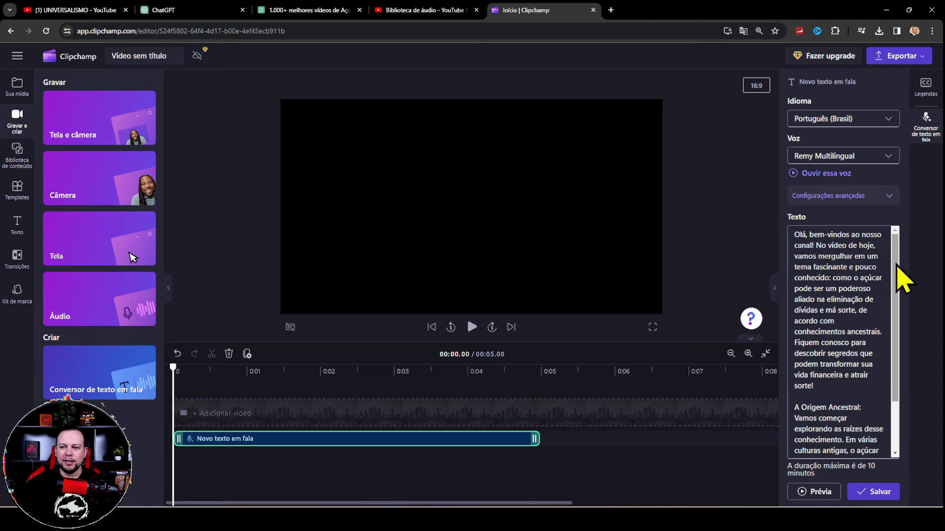
Step: Save the text-to-speech narration, fit its whole clip in the timeline view, and return the playhead to the start
{"action": "left_click", "coordinate": [888, 494]}
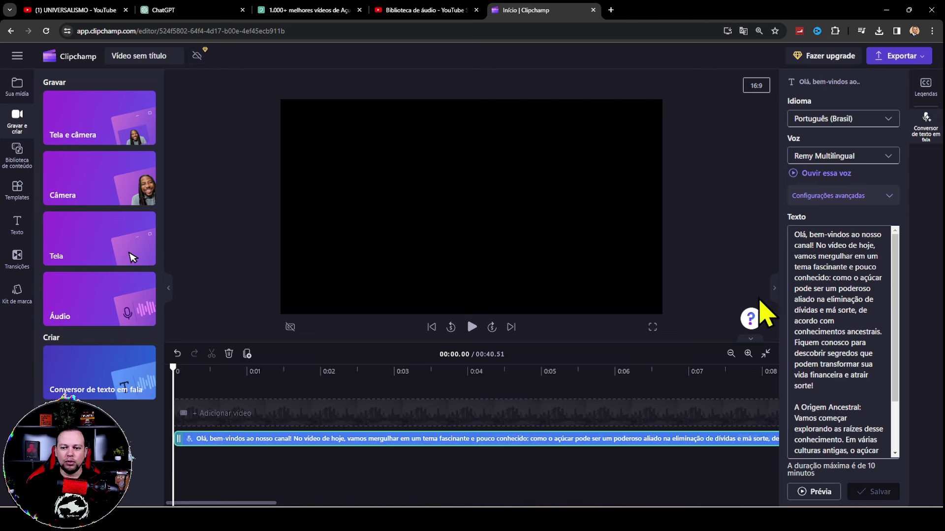
{"action": "left_click", "coordinate": [774, 290]}
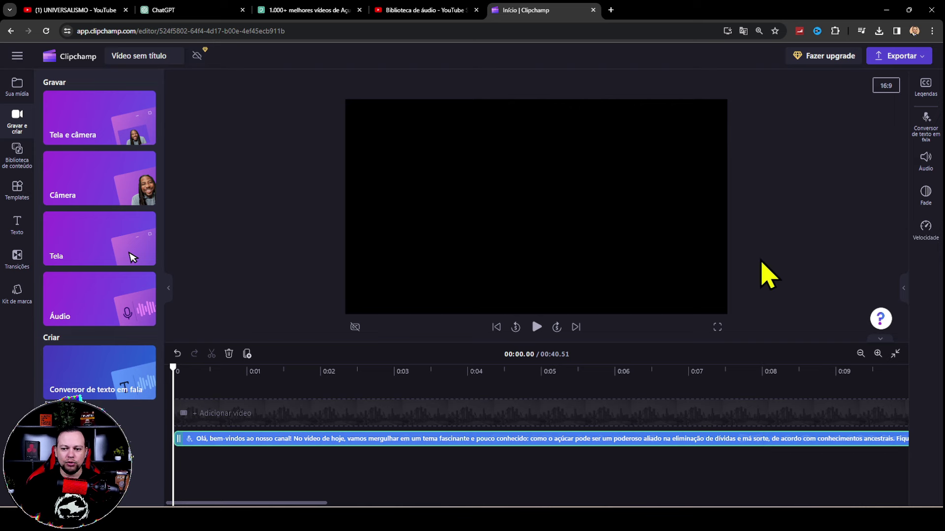
{"action": "left_click", "coordinate": [860, 353]}
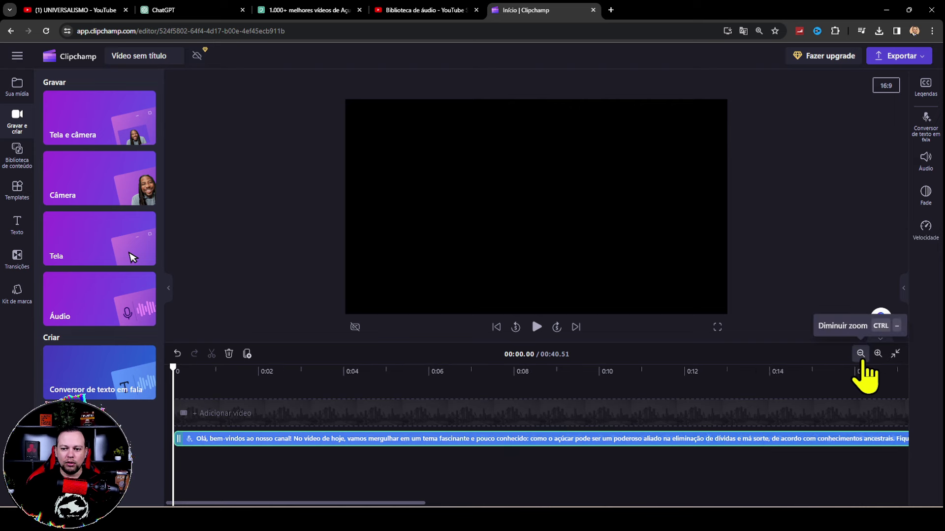
{"action": "left_click", "coordinate": [860, 353]}
{"action": "left_click", "coordinate": [861, 353]}
{"action": "left_click", "coordinate": [861, 353]}
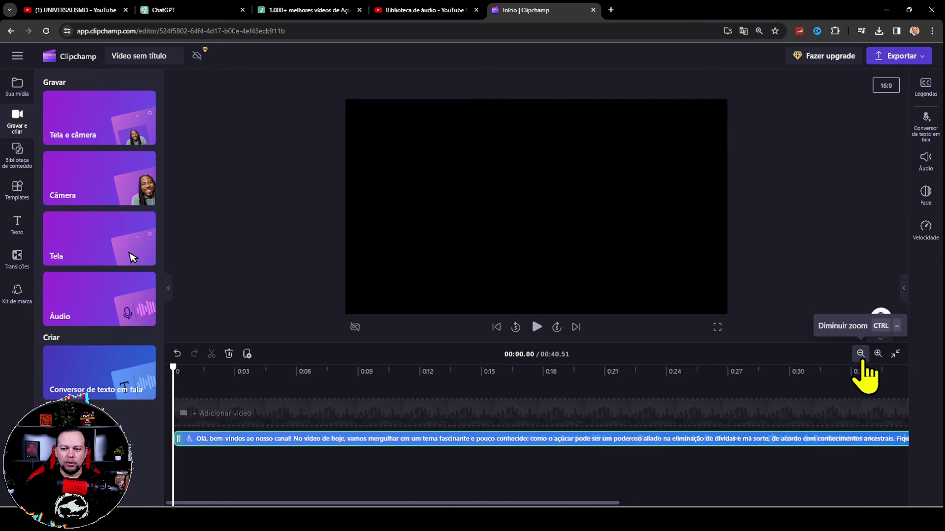
{"action": "left_click", "coordinate": [861, 353]}
{"action": "left_click", "coordinate": [861, 353]}
{"action": "left_click", "coordinate": [860, 353]}
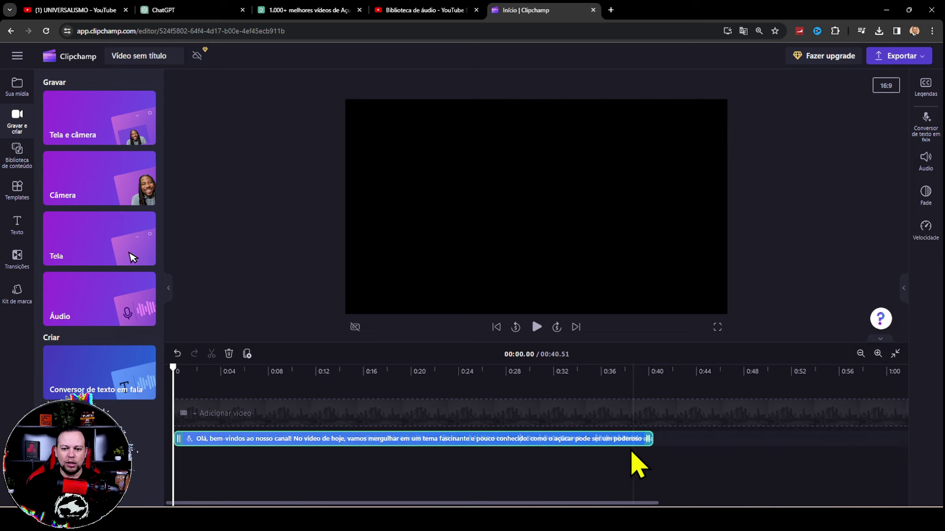
{"action": "left_click", "coordinate": [653, 439]}
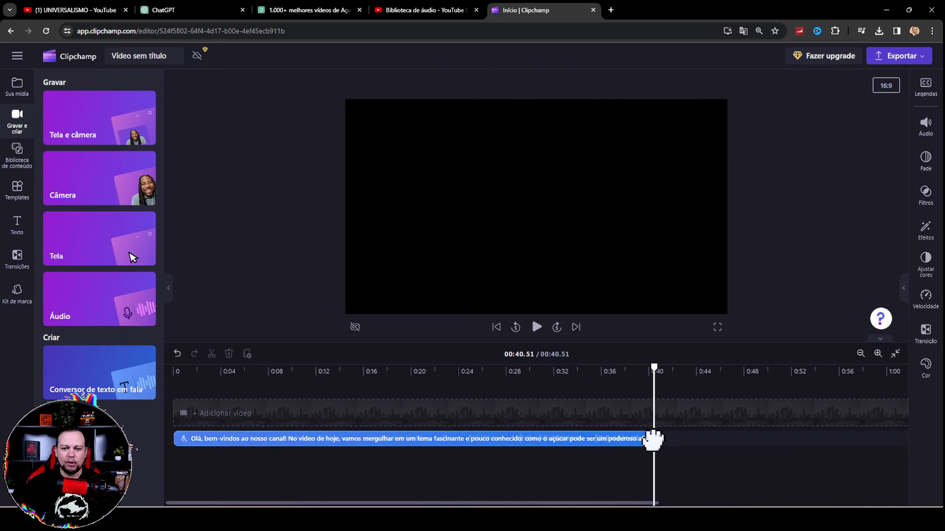
{"action": "left_click_drag", "start_coordinate": [653, 372], "coordinate": [94, 374]}
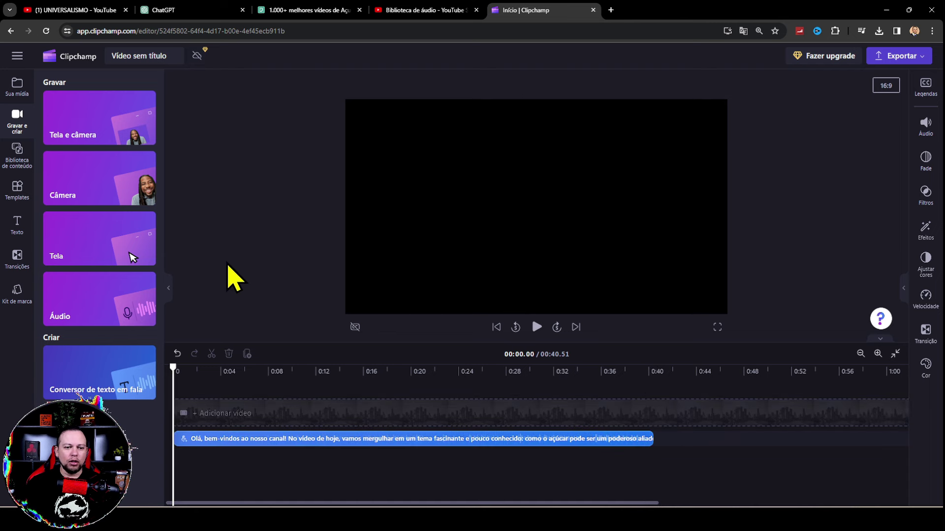
Step: Import the July MP3 music track and the six Pexels videos from the Downloads folder into the project media
{"action": "left_click", "coordinate": [18, 91]}
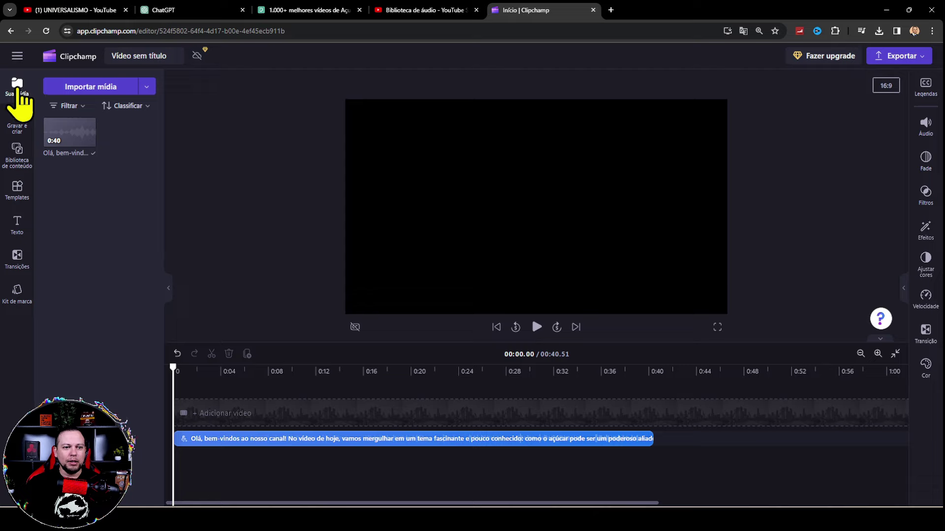
{"action": "left_click", "coordinate": [102, 87]}
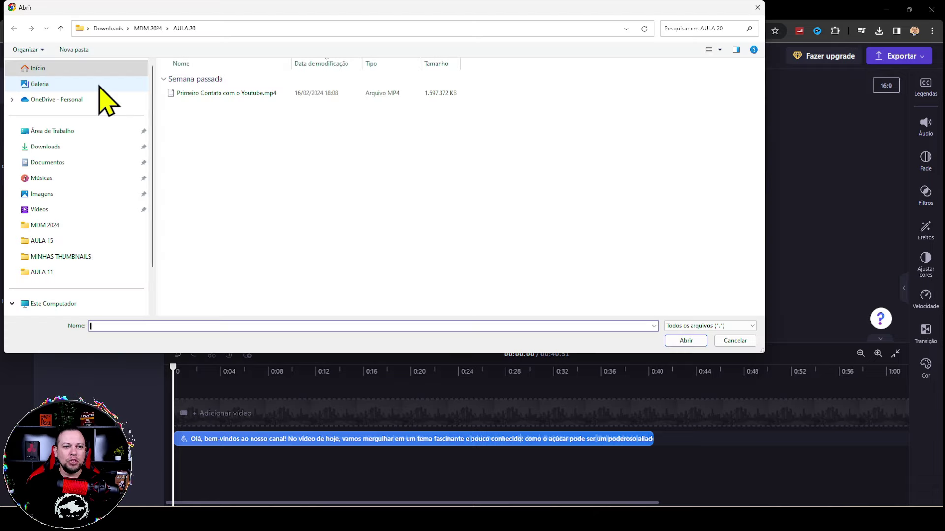
{"action": "left_click", "coordinate": [44, 147]}
{"action": "scroll", "coordinate": [316, 158], "scroll_direction": "up", "scroll_amount": 10}
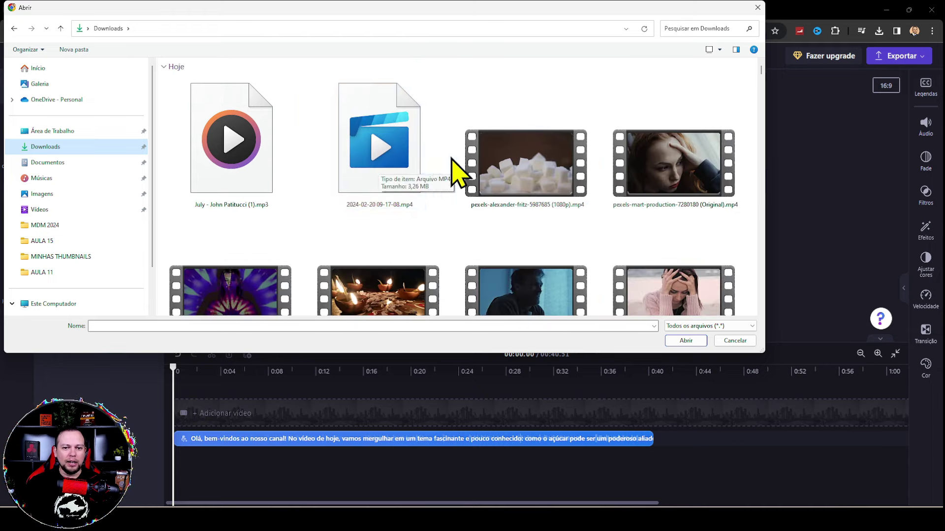
{"action": "left_click", "coordinate": [239, 155]}
{"action": "left_click", "coordinate": [520, 165], "text": "ctrl"}
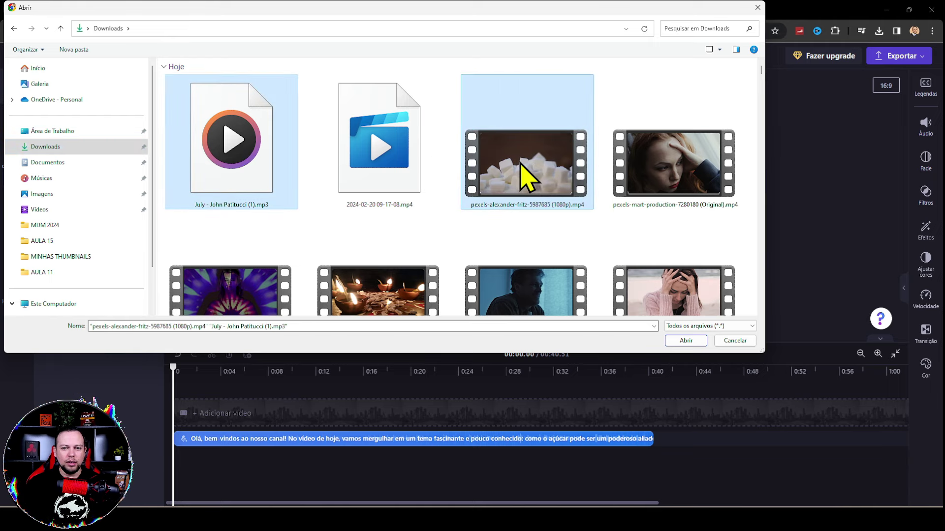
{"action": "left_click", "coordinate": [679, 163], "text": "ctrl"}
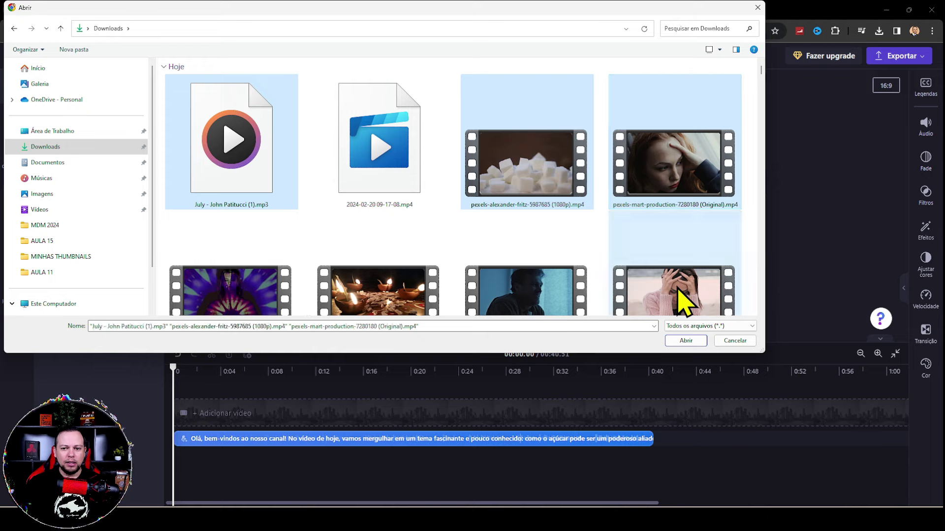
{"action": "left_click", "coordinate": [681, 294], "text": "ctrl"}
{"action": "left_click", "coordinate": [502, 261], "text": "ctrl"}
{"action": "left_click", "coordinate": [407, 270], "text": "ctrl"}
{"action": "left_click", "coordinate": [263, 268], "text": "ctrl"}
{"action": "scroll", "coordinate": [465, 233], "scroll_direction": "down", "scroll_amount": 2}
{"action": "scroll", "coordinate": [465, 234], "scroll_direction": "up", "scroll_amount": 3}
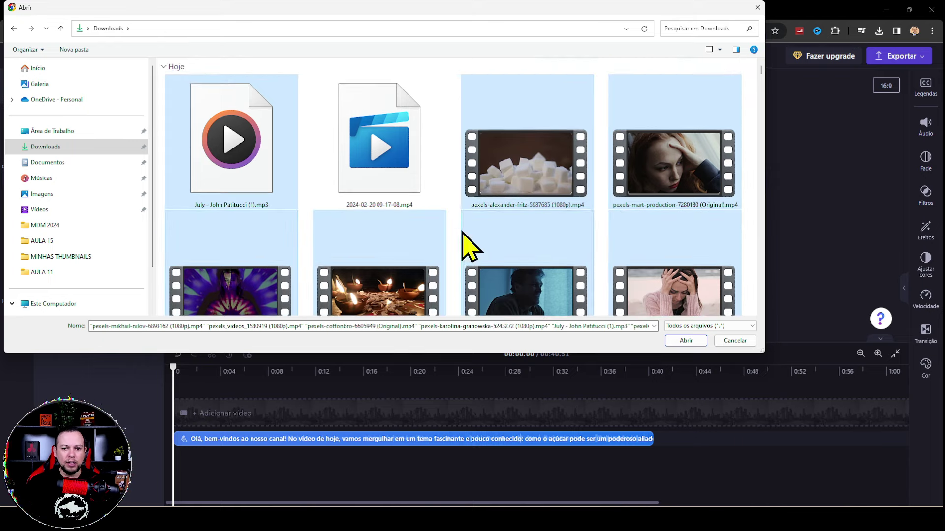
{"action": "left_click", "coordinate": [685, 341]}
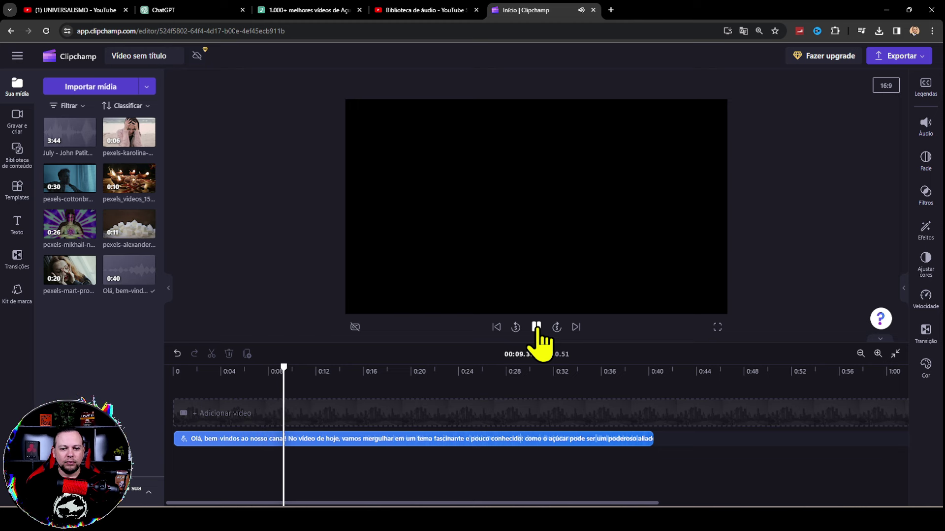
Step: Listen to the opening narration and place the man-by-the-window clip at the timeline start, trimmed to about 6.5 seconds
{"action": "left_click", "coordinate": [536, 327]}
{"action": "left_click_drag", "start_coordinate": [288, 374], "coordinate": [260, 379]}
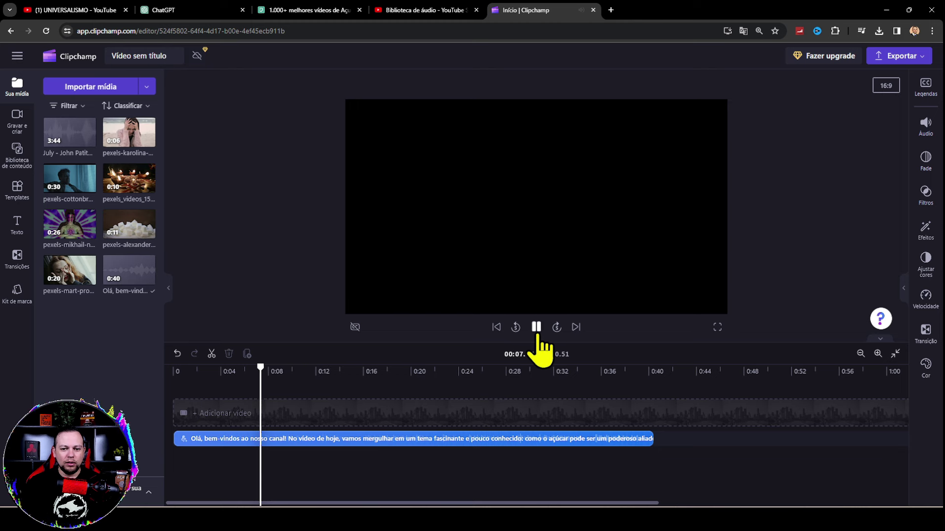
{"action": "left_click", "coordinate": [537, 331]}
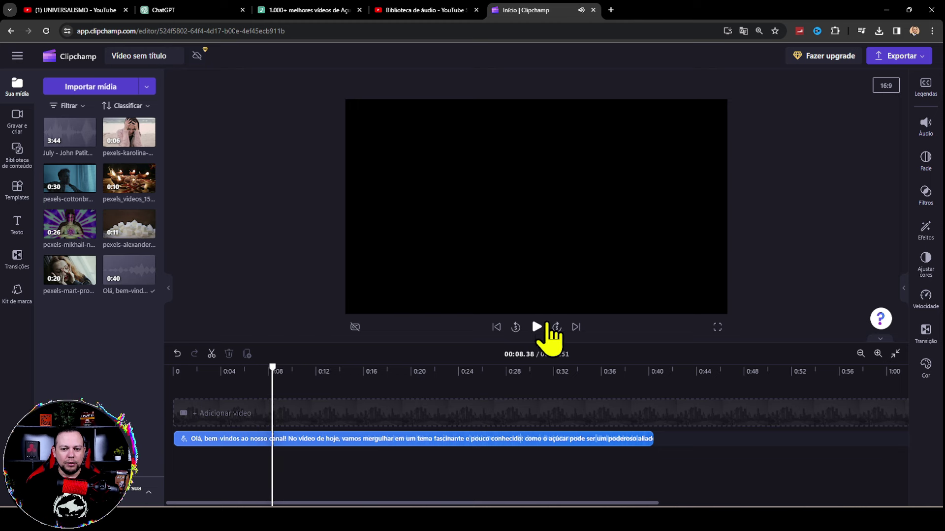
{"action": "left_click", "coordinate": [538, 330]}
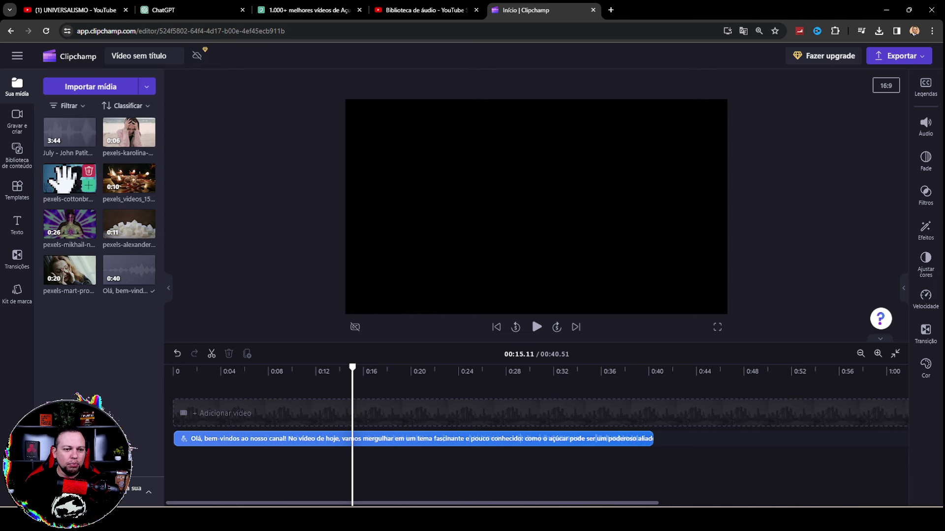
{"action": "left_click_drag", "start_coordinate": [64, 178], "coordinate": [179, 410]}
{"action": "left_click_drag", "start_coordinate": [533, 424], "coordinate": [248, 435]}
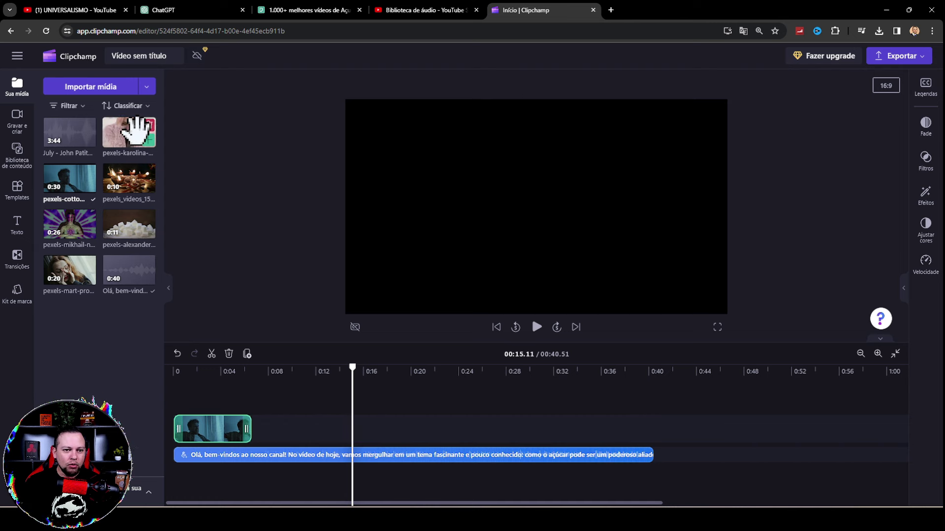
Step: Append the clip of the woman covering her face and the purple meditation clip, trimming the latter to end at about 0:19
{"action": "left_click_drag", "start_coordinate": [130, 131], "coordinate": [275, 428]}
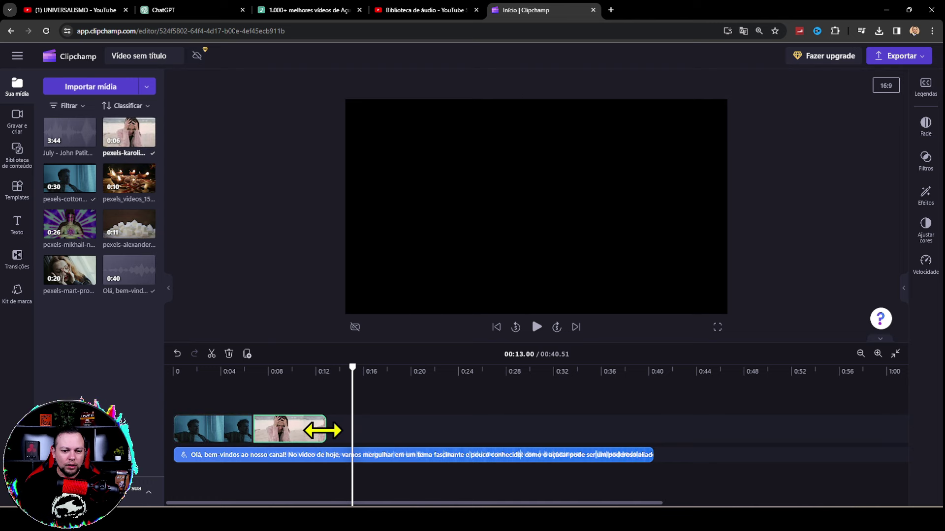
{"action": "left_click_drag", "start_coordinate": [68, 222], "coordinate": [350, 433]}
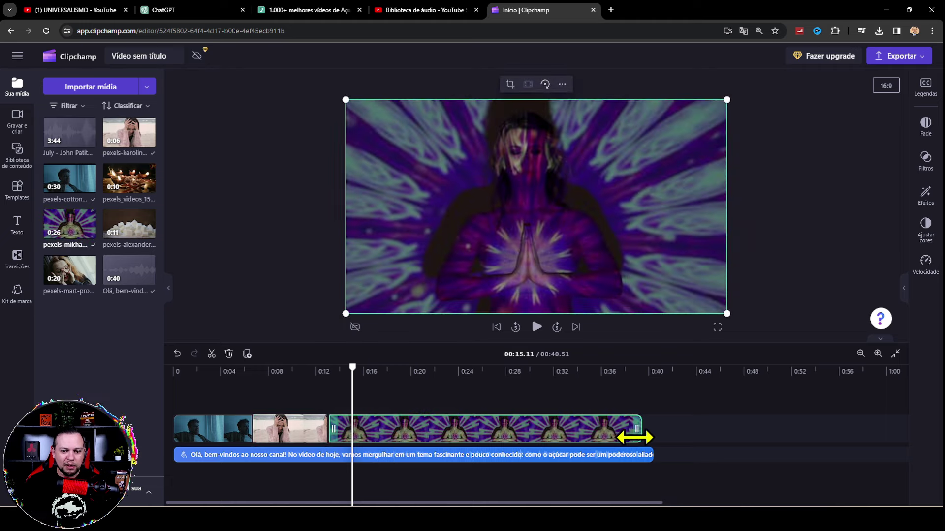
{"action": "left_click_drag", "start_coordinate": [636, 434], "coordinate": [394, 426]}
Step: Append the red-haired woman clip after the meditation clip and trim its end to the narration at about 0:23
{"action": "left_click", "coordinate": [536, 327]}
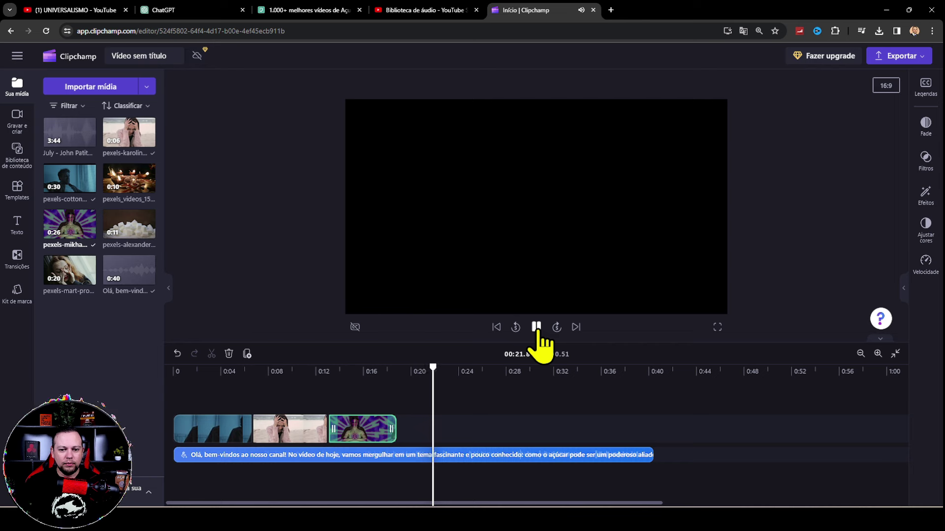
{"action": "left_click", "coordinate": [536, 327]}
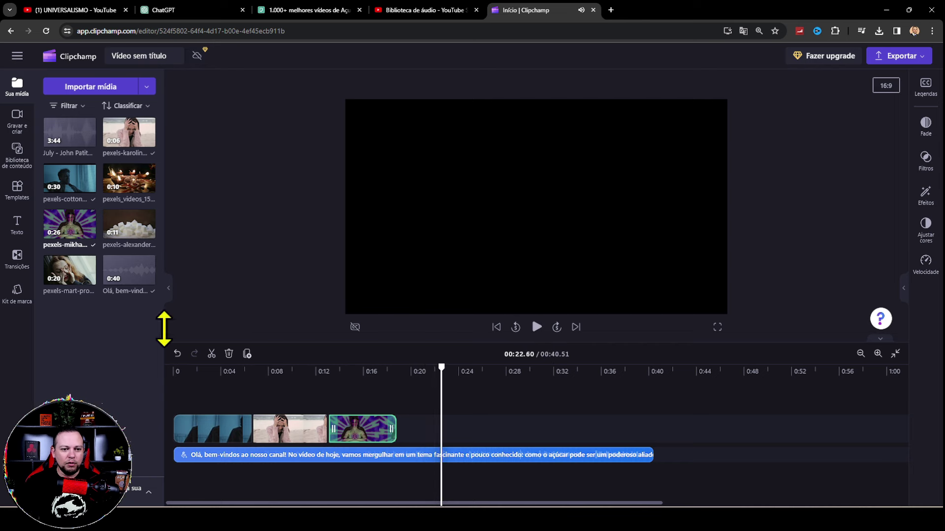
{"action": "left_click_drag", "start_coordinate": [51, 270], "coordinate": [397, 429]}
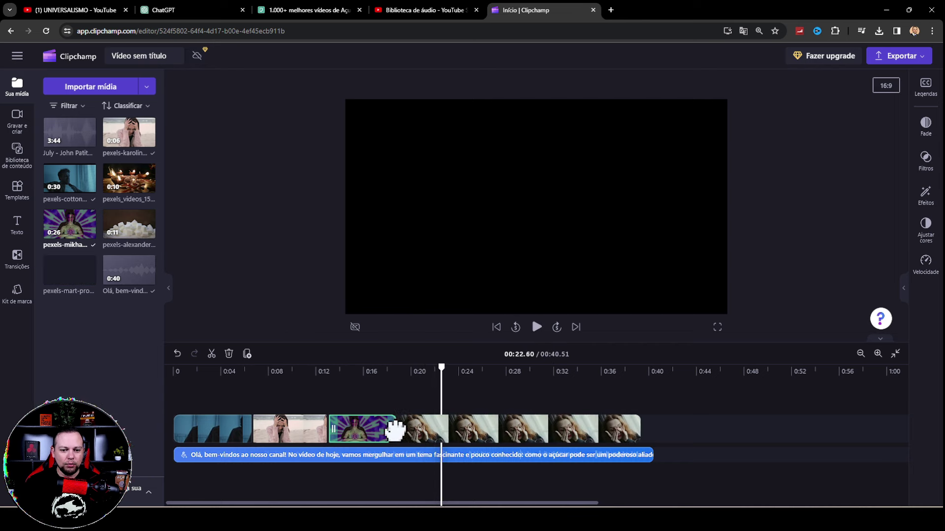
{"action": "left_click", "coordinate": [536, 328]}
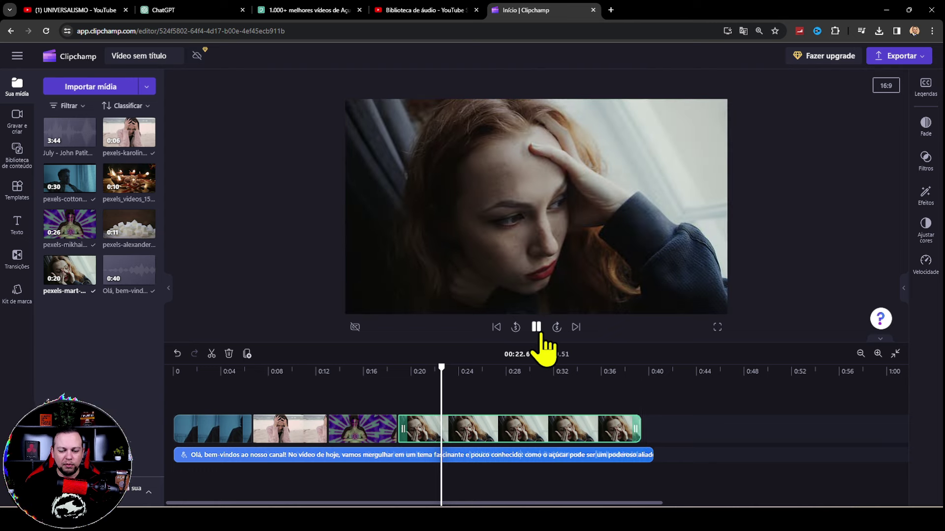
{"action": "left_click", "coordinate": [540, 335]}
{"action": "left_click_drag", "start_coordinate": [455, 374], "coordinate": [429, 374]}
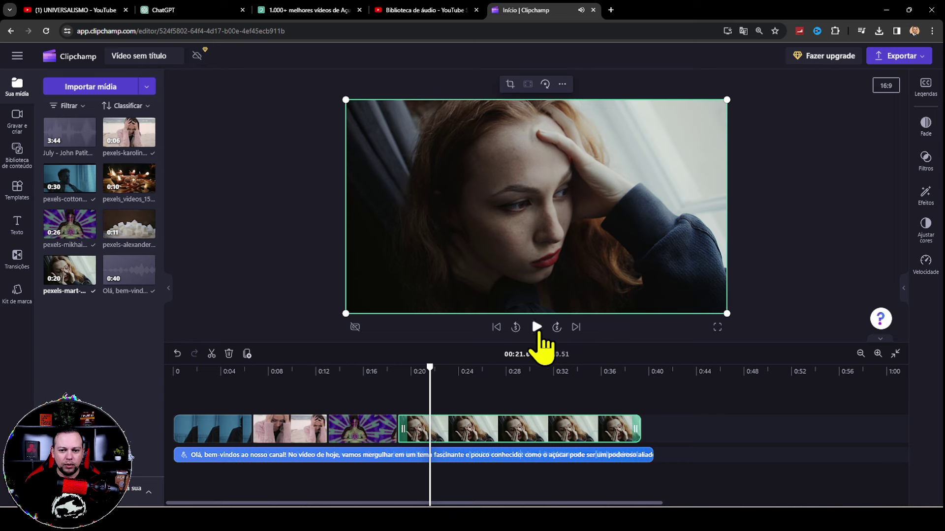
{"action": "left_click", "coordinate": [538, 329]}
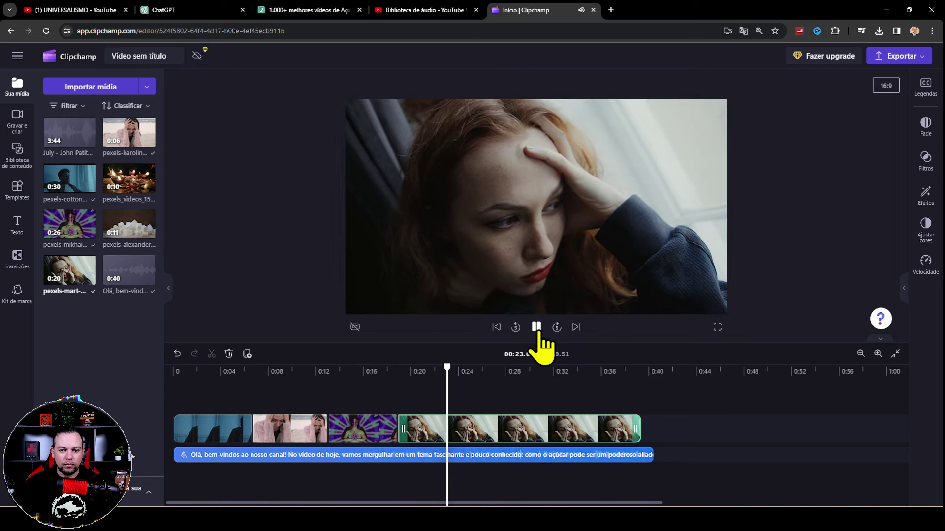
{"action": "left_click", "coordinate": [537, 328]}
{"action": "left_click_drag", "start_coordinate": [636, 429], "coordinate": [445, 431]}
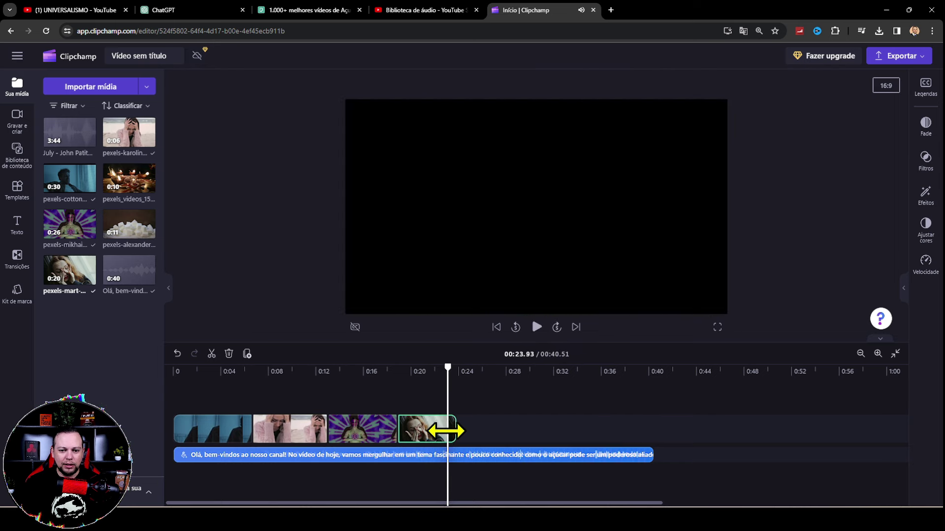
Step: Append the burning oil lamps clip and trim its end to the narration at about 0:31
{"action": "left_click_drag", "start_coordinate": [131, 183], "coordinate": [480, 442]}
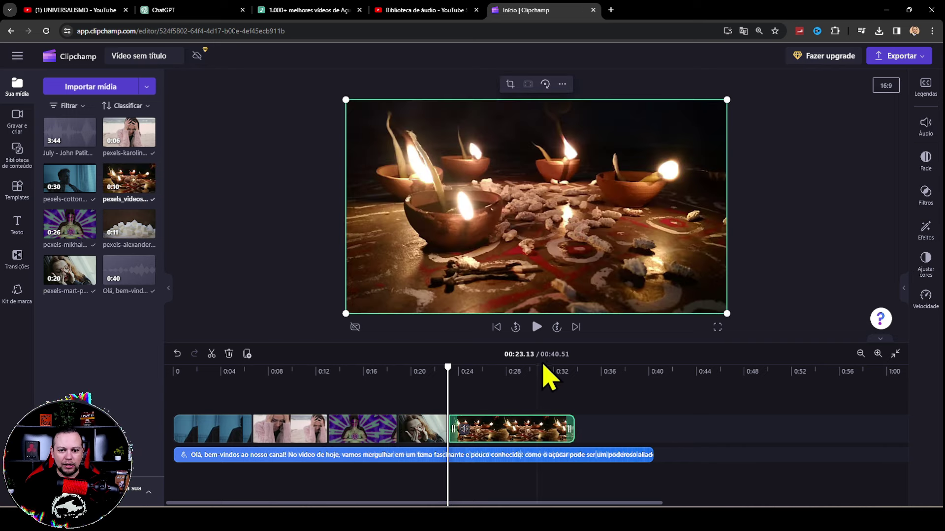
{"action": "left_click", "coordinate": [535, 330]}
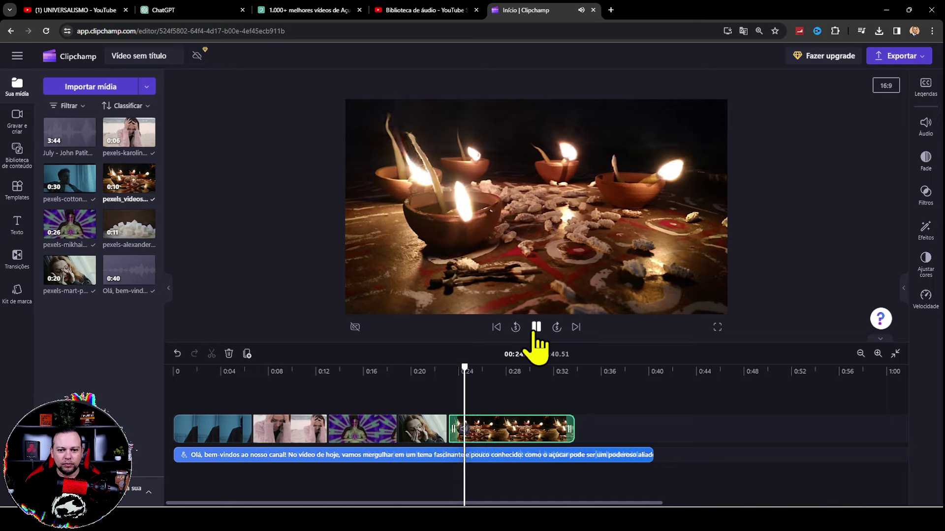
{"action": "left_click", "coordinate": [532, 433]}
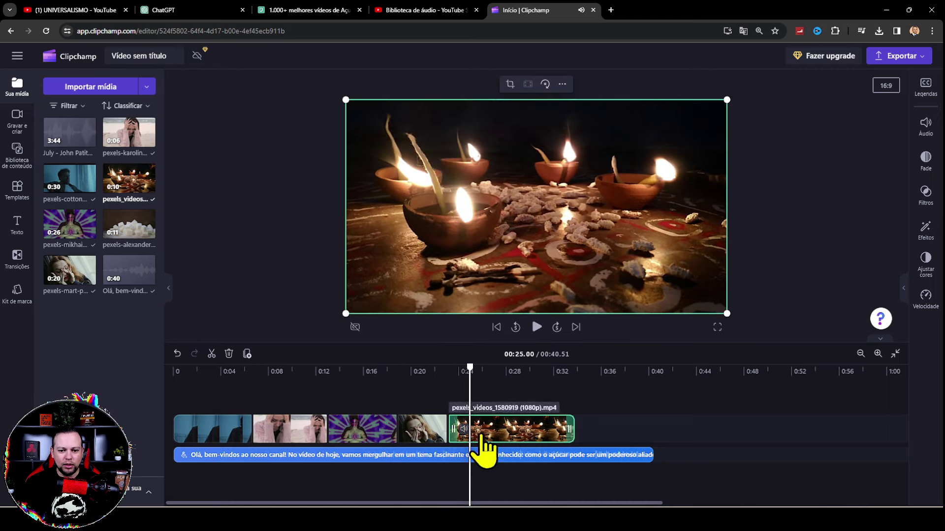
{"action": "left_click", "coordinate": [536, 327]}
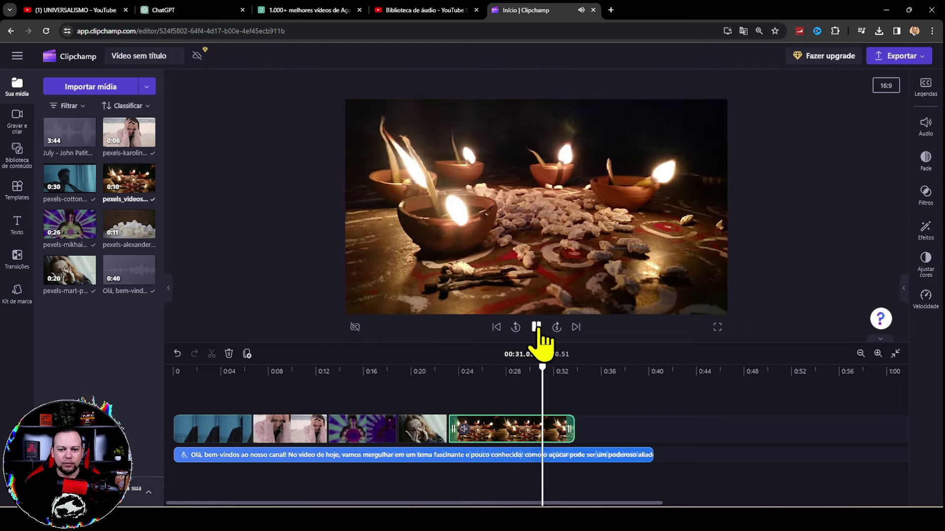
{"action": "left_click", "coordinate": [536, 328]}
{"action": "left_click_drag", "start_coordinate": [568, 424], "coordinate": [542, 424]}
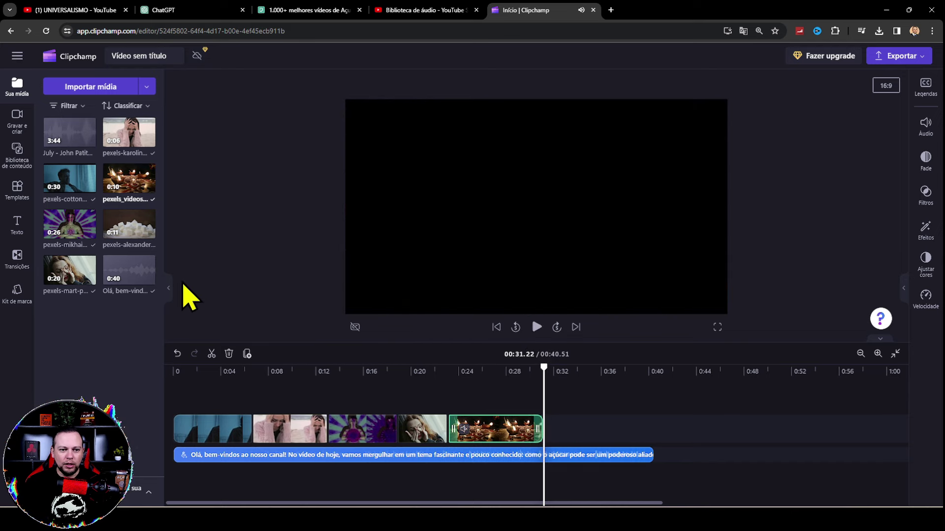
Step: Append the sugar cubes clip, trim it to the narration's end, and scrub back through the sequence to about 0:05
{"action": "left_click_drag", "start_coordinate": [137, 227], "coordinate": [566, 433]}
{"action": "left_click_drag", "start_coordinate": [665, 430], "coordinate": [650, 430]}
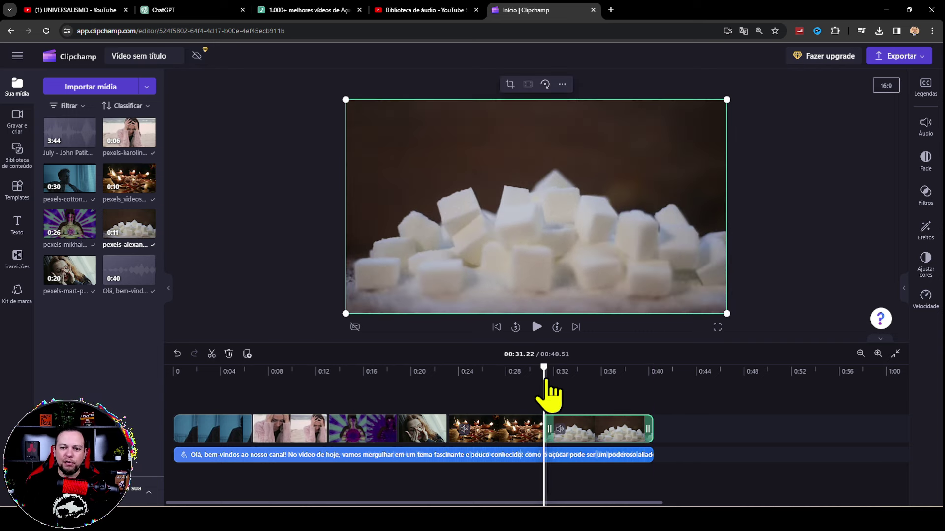
{"action": "left_click_drag", "start_coordinate": [553, 372], "coordinate": [500, 386]}
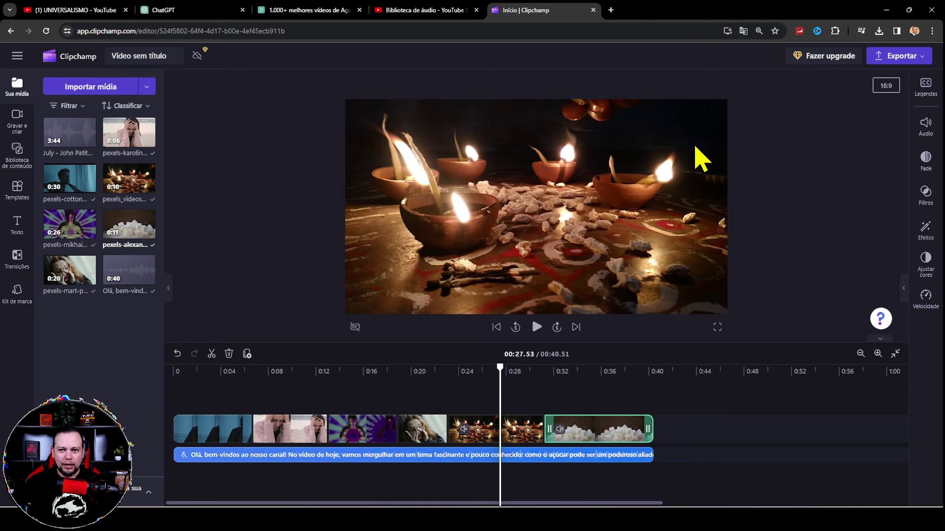
{"action": "left_click_drag", "start_coordinate": [499, 376], "coordinate": [234, 413]}
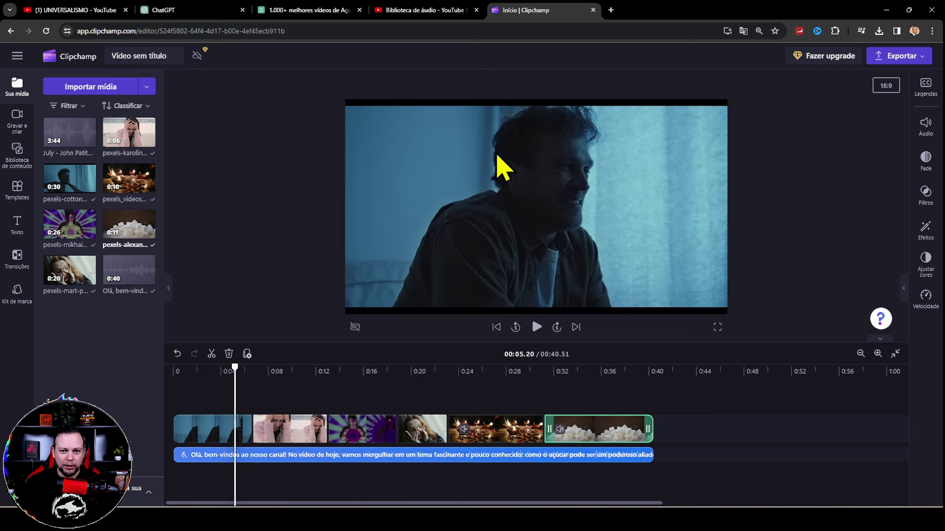
Step: Make the opening clip of the man fill the whole frame and return the playhead to the start
{"action": "left_click", "coordinate": [546, 186]}
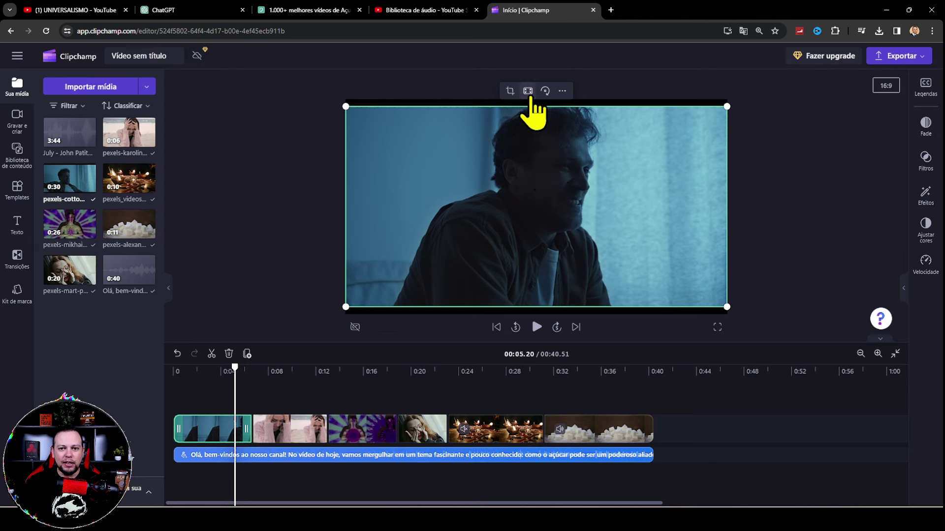
{"action": "left_click", "coordinate": [527, 92]}
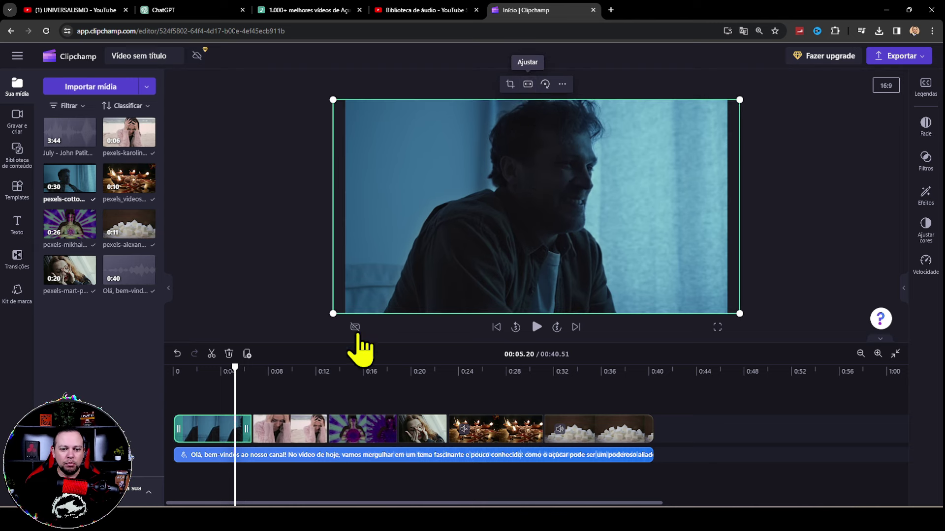
{"action": "left_click", "coordinate": [235, 394]}
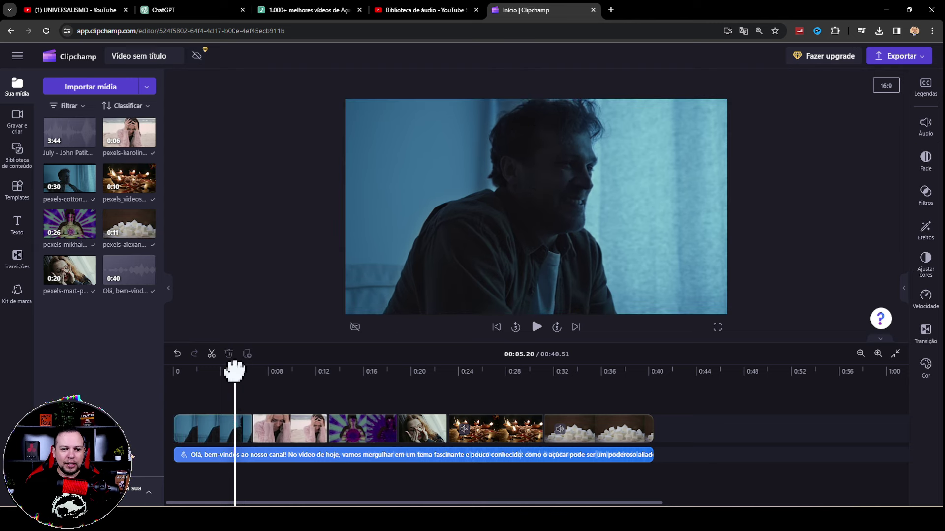
{"action": "left_click", "coordinate": [173, 377]}
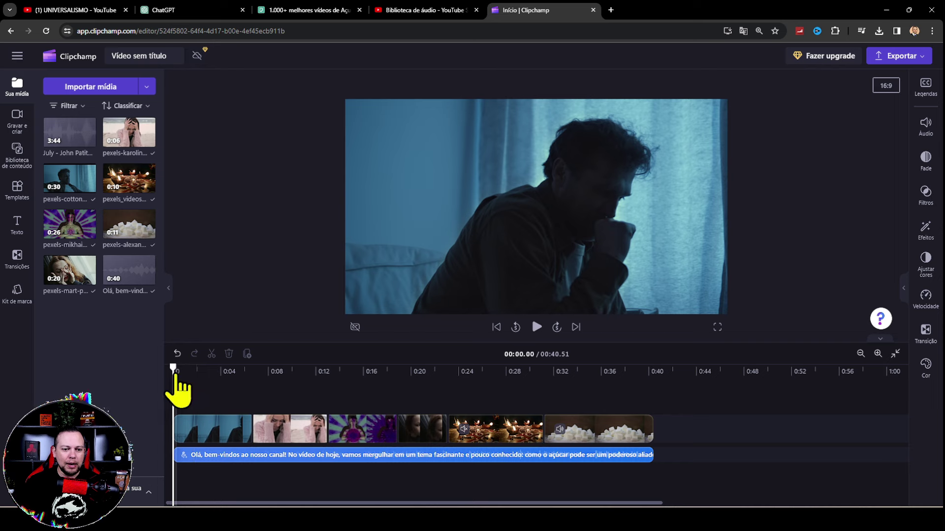
{"action": "left_click_drag", "start_coordinate": [173, 369], "coordinate": [243, 370]}
{"action": "left_click_drag", "start_coordinate": [195, 391], "coordinate": [148, 396]}
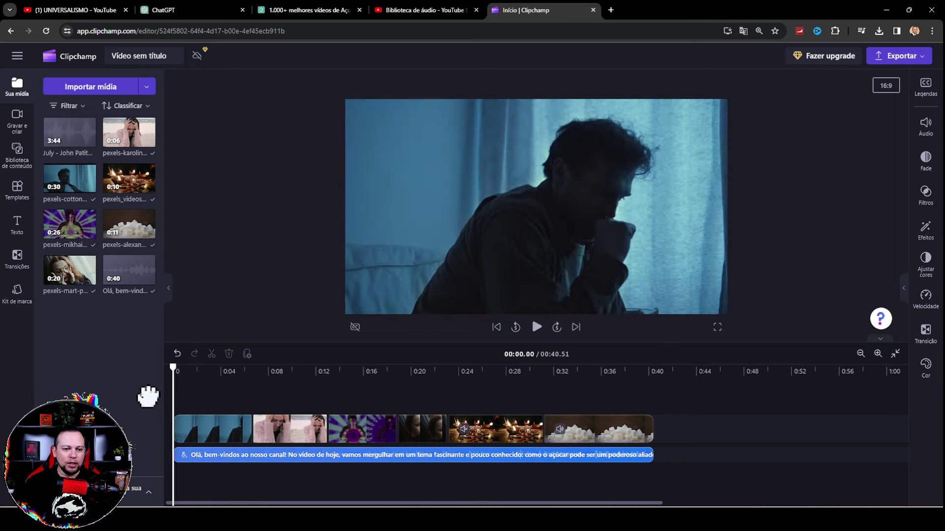
Step: Add the "Diminuir zoom" transition at each of the five joins between the video clips
{"action": "left_click", "coordinate": [11, 268]}
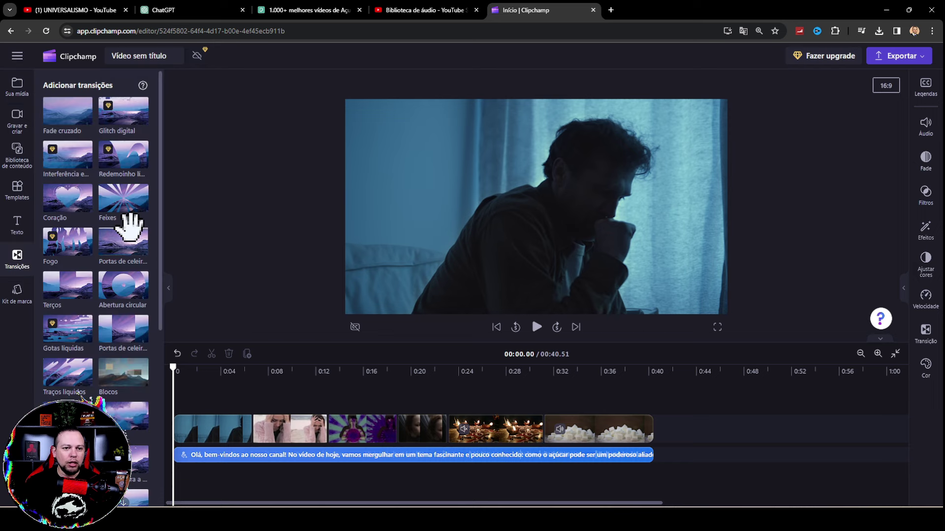
{"action": "scroll", "coordinate": [116, 305], "scroll_direction": "down", "scroll_amount": 5}
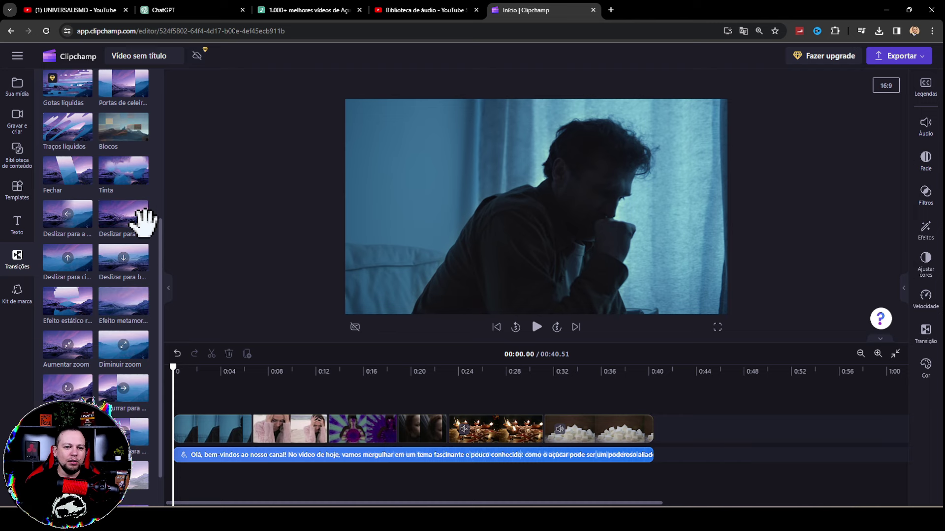
{"action": "scroll", "coordinate": [122, 286], "scroll_direction": "down", "scroll_amount": 1}
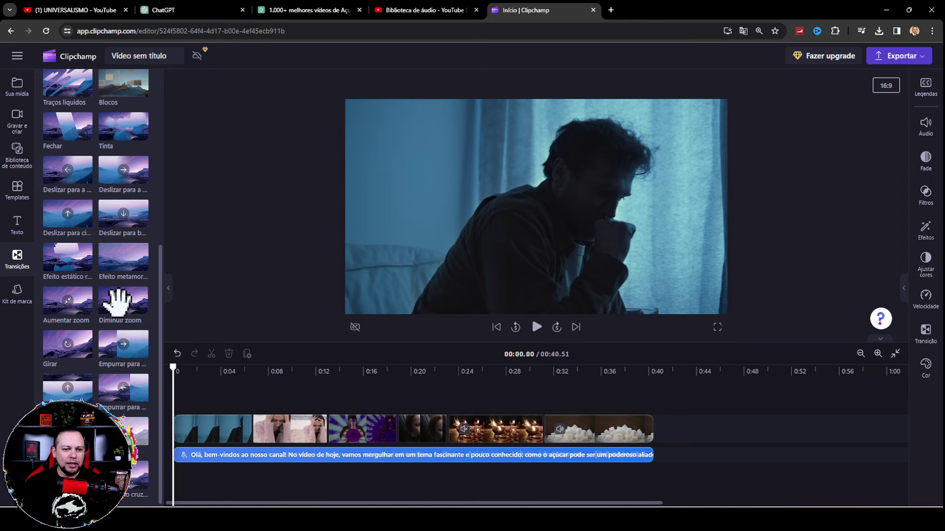
{"action": "left_click_drag", "start_coordinate": [118, 299], "coordinate": [259, 435]}
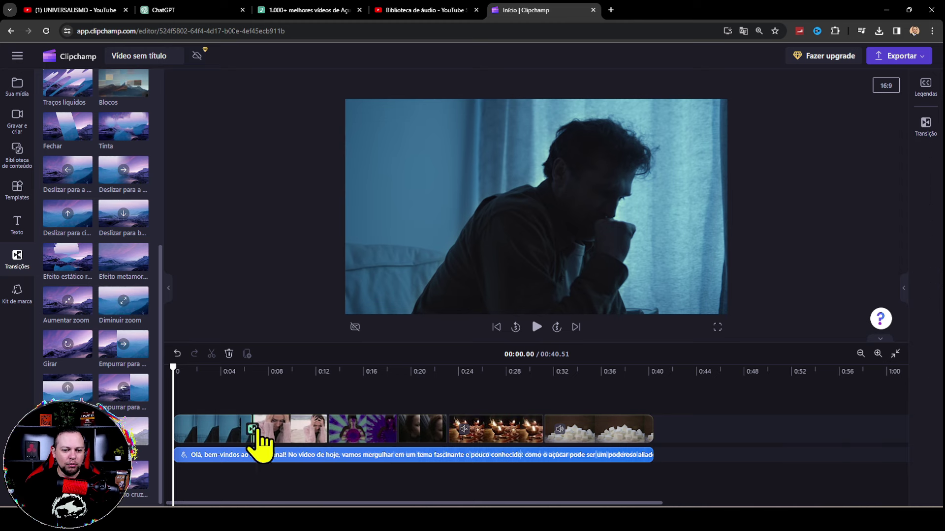
{"action": "left_click_drag", "start_coordinate": [124, 312], "coordinate": [327, 429]}
{"action": "left_click_drag", "start_coordinate": [172, 324], "coordinate": [393, 428]}
{"action": "left_click_drag", "start_coordinate": [144, 331], "coordinate": [447, 428]}
{"action": "left_click_drag", "start_coordinate": [123, 290], "coordinate": [544, 428]}
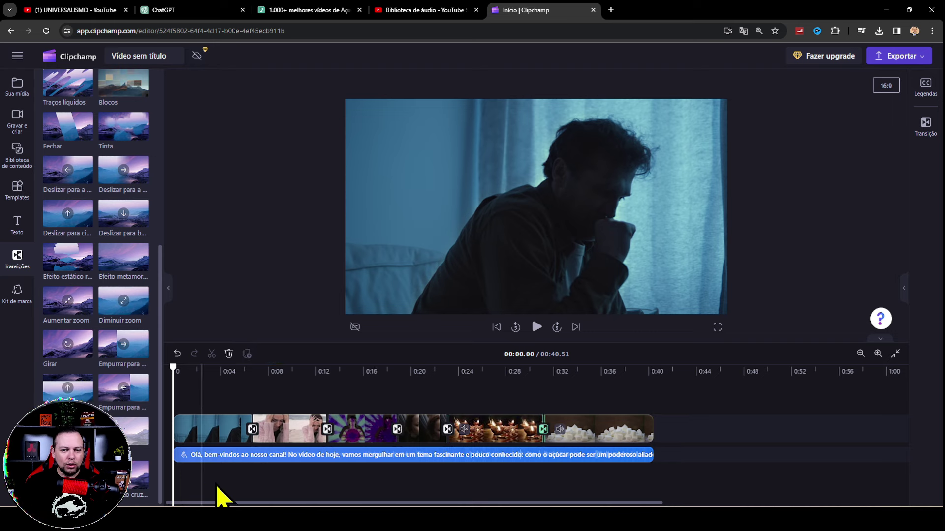
Step: Place the "July - John Patitucci (1).mp3" music track below the narration, starting at the beginning of the timeline
{"action": "left_click", "coordinate": [877, 354]}
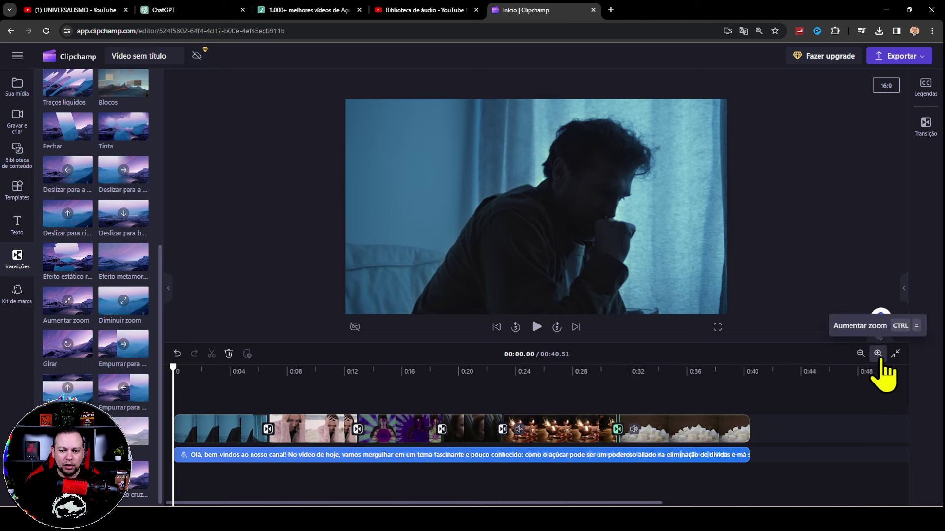
{"action": "left_click", "coordinate": [878, 354]}
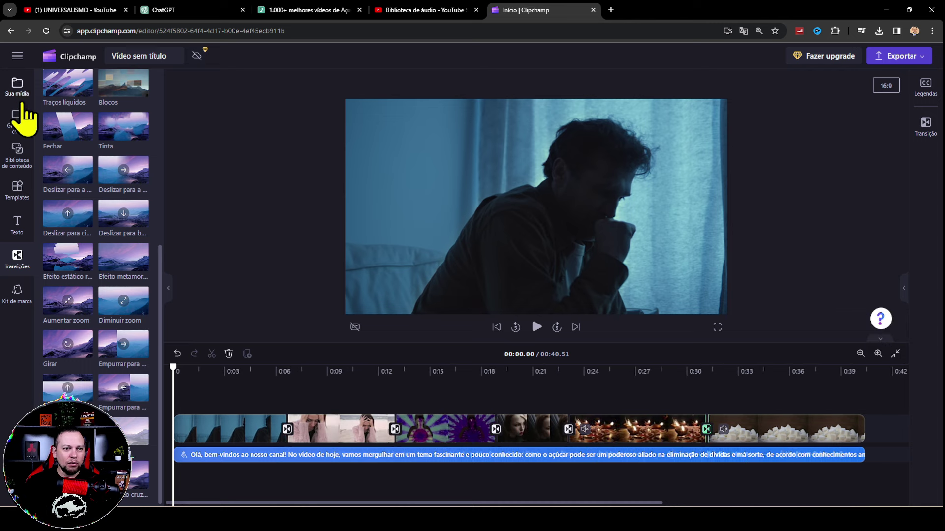
{"action": "left_click", "coordinate": [19, 89]}
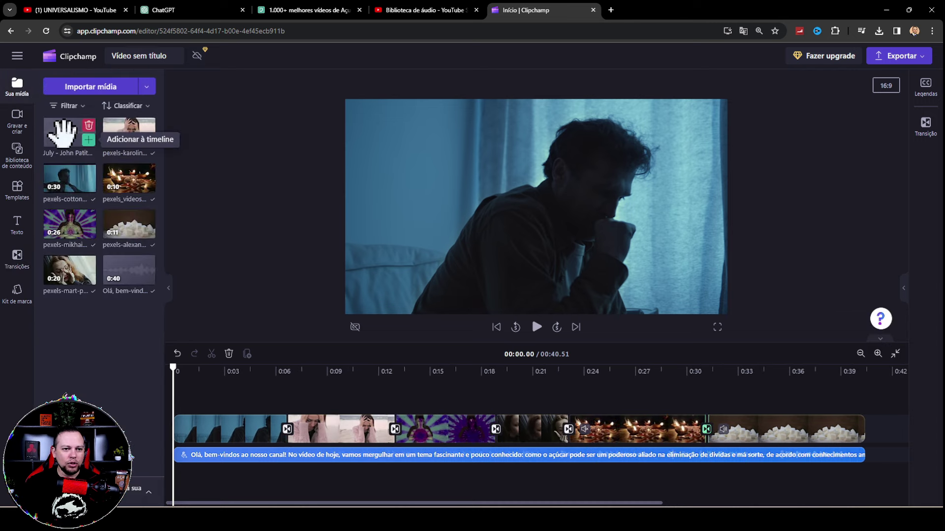
{"action": "mouse_move", "coordinate": [162, 276]}
{"action": "left_mouse_down"}
{"action": "mouse_move", "coordinate": [206, 456]}
{"action": "mouse_move", "coordinate": [177, 480]}
{"action": "left_mouse_up"}
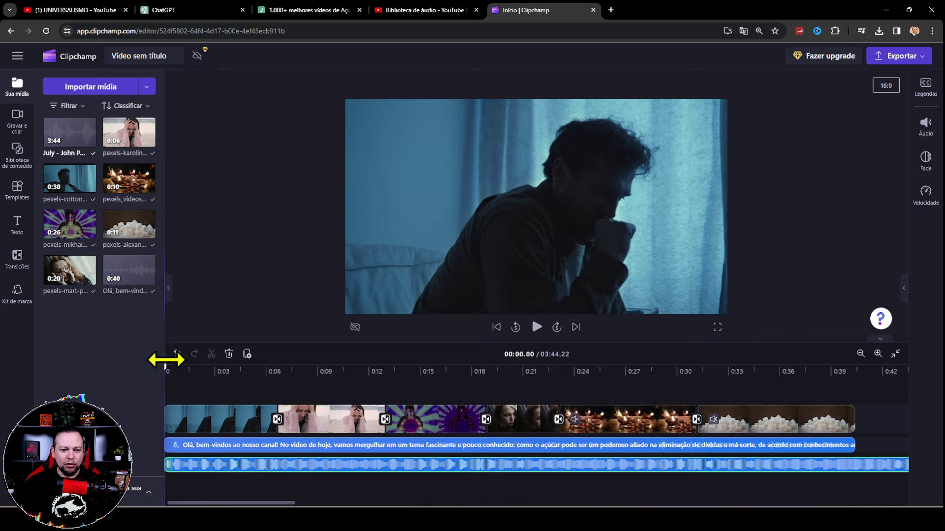
{"action": "left_click_drag", "start_coordinate": [214, 504], "coordinate": [190, 411]}
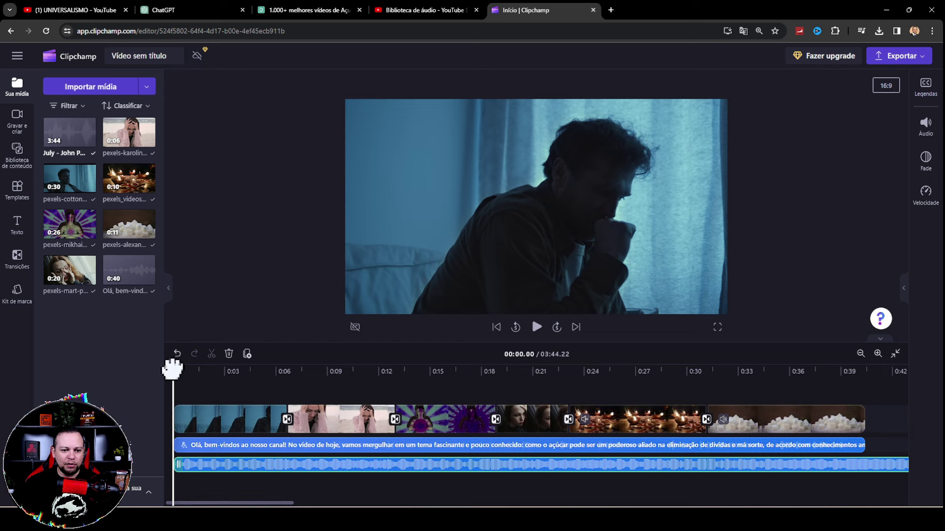
Step: Split the music at about 0:41, delete the remainder, and trim its end to the narration's end at 00:40.51
{"action": "left_click_drag", "start_coordinate": [173, 369], "coordinate": [807, 471]}
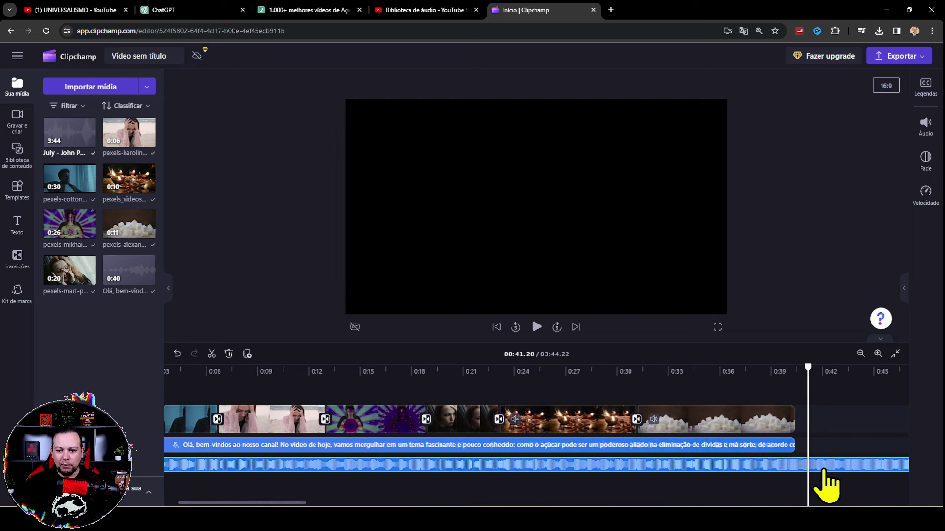
{"action": "left_click", "coordinate": [212, 354]}
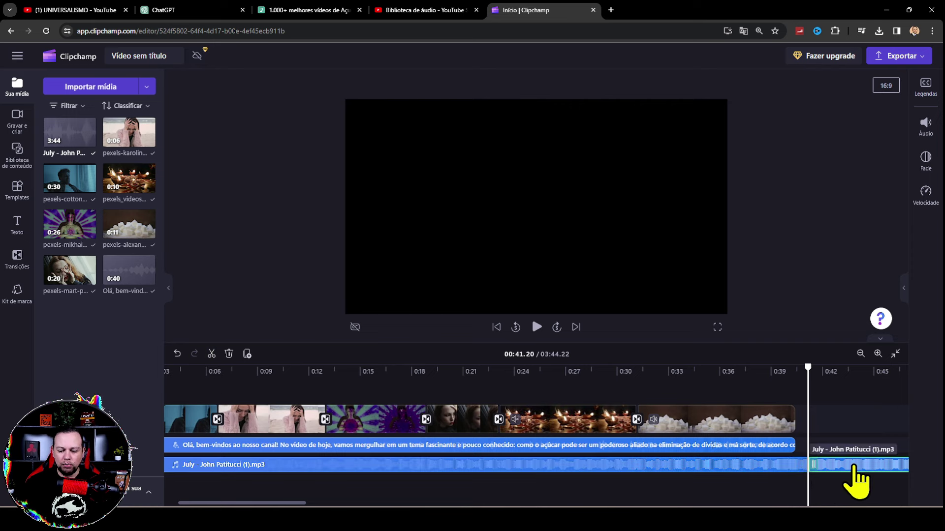
{"action": "key", "text": "Delete"}
{"action": "left_click", "coordinate": [768, 483]}
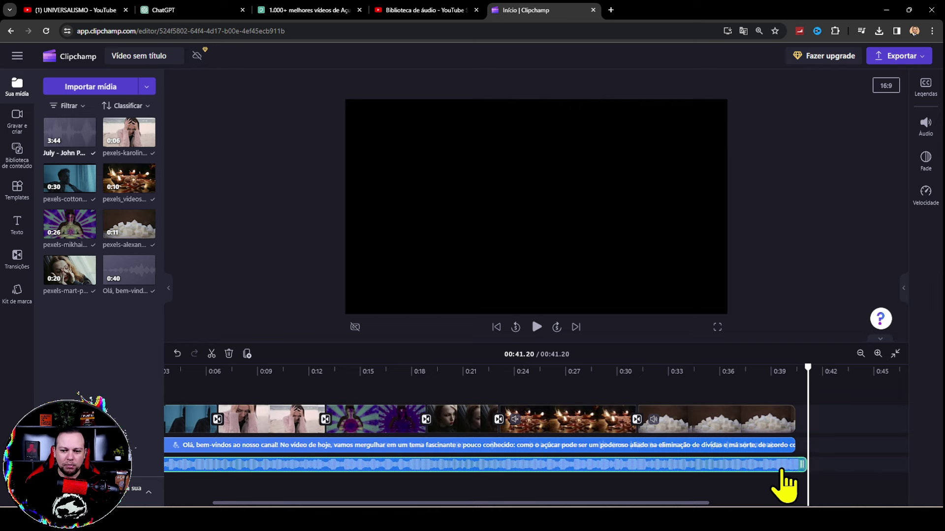
{"action": "left_click_drag", "start_coordinate": [795, 472], "coordinate": [793, 472]}
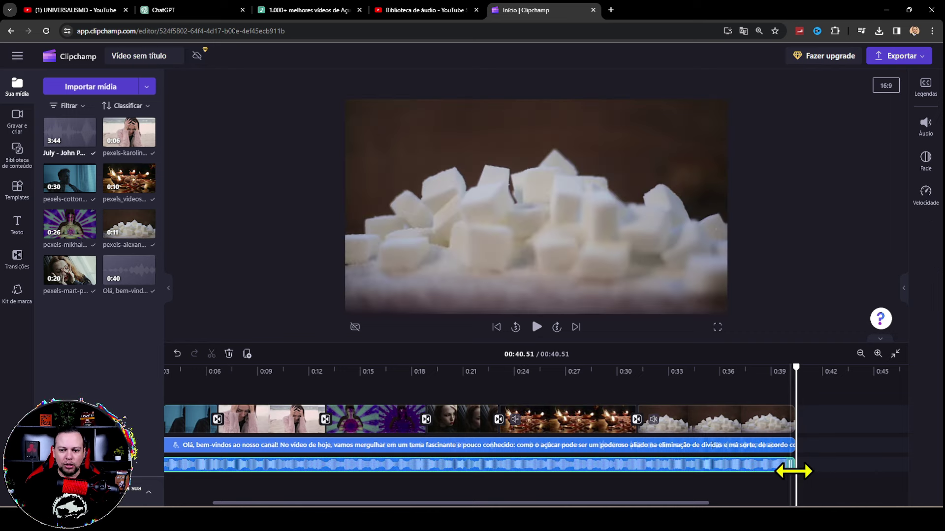
Step: Set the music track's volume to 20% and its fade-out to 1.0 s
{"action": "left_click", "coordinate": [927, 129]}
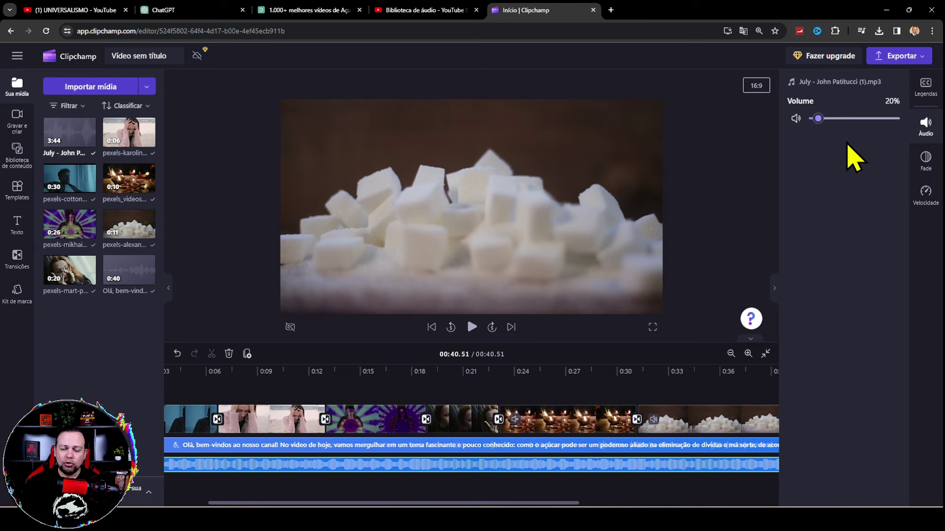
{"action": "left_click", "coordinate": [925, 162]}
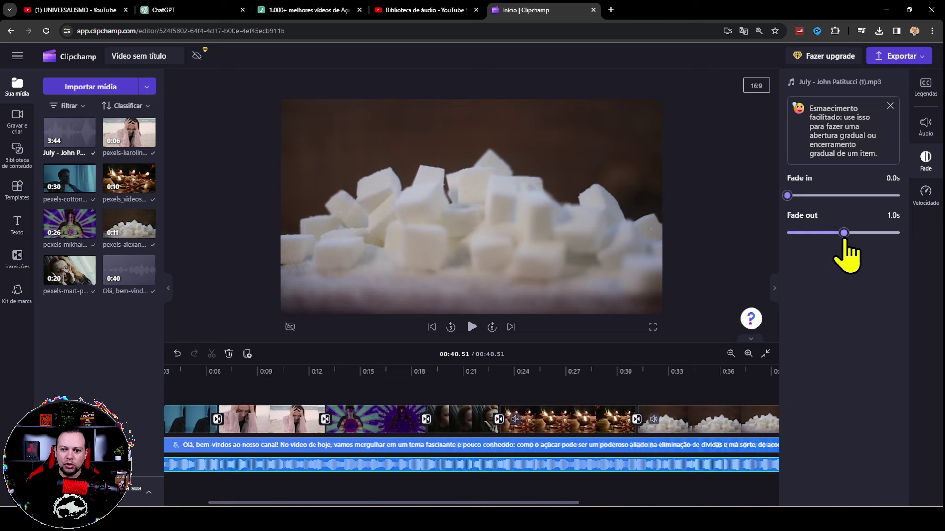
{"action": "left_click", "coordinate": [732, 233]}
{"action": "left_click", "coordinate": [774, 289]}
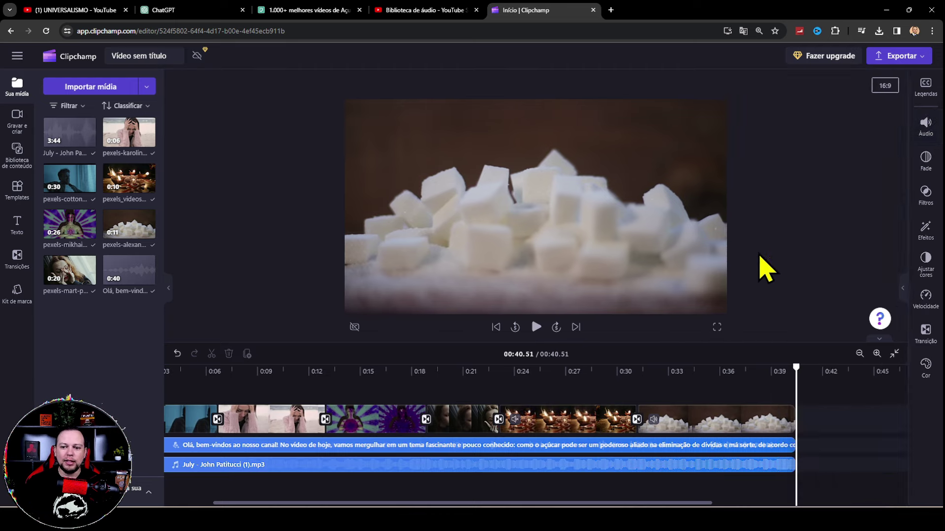
Step: Return the playhead to the start, enlarge the preview area, and play the whole video
{"action": "left_click", "coordinate": [795, 370]}
{"action": "left_click_drag", "start_coordinate": [718, 369], "coordinate": [148, 347]}
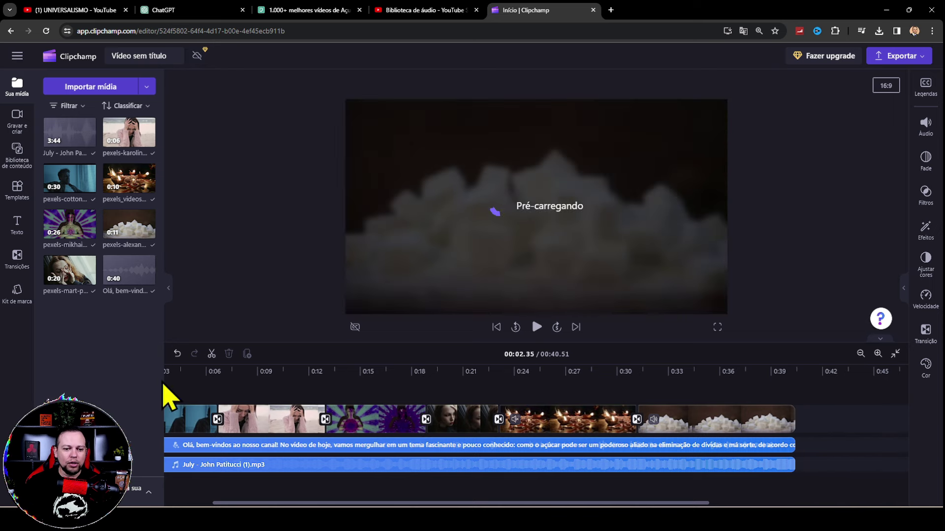
{"action": "left_click_drag", "start_coordinate": [275, 503], "coordinate": [197, 501]}
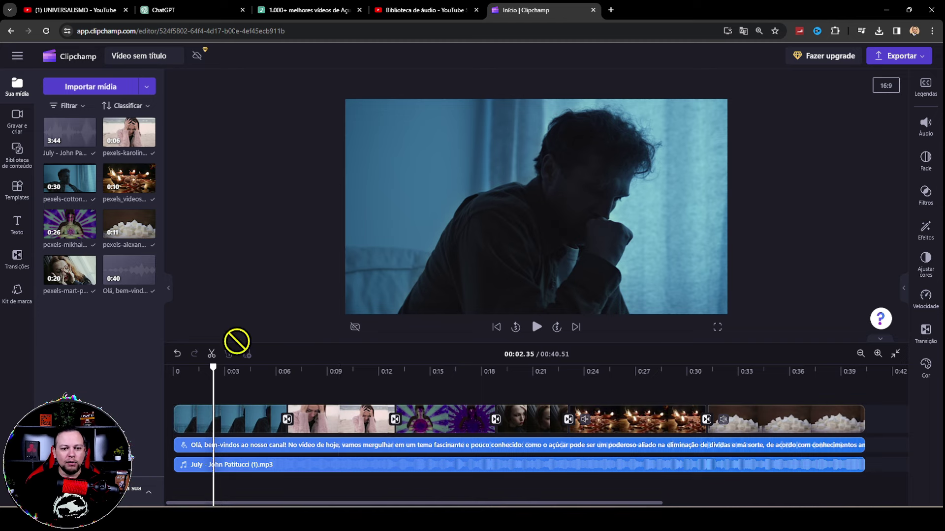
{"action": "left_click_drag", "start_coordinate": [211, 376], "coordinate": [151, 378]}
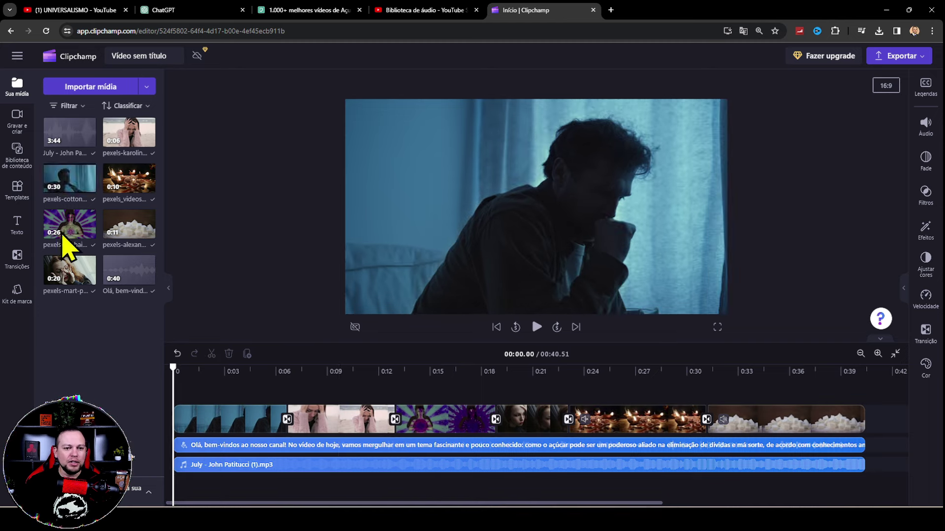
{"action": "left_click", "coordinate": [18, 227]}
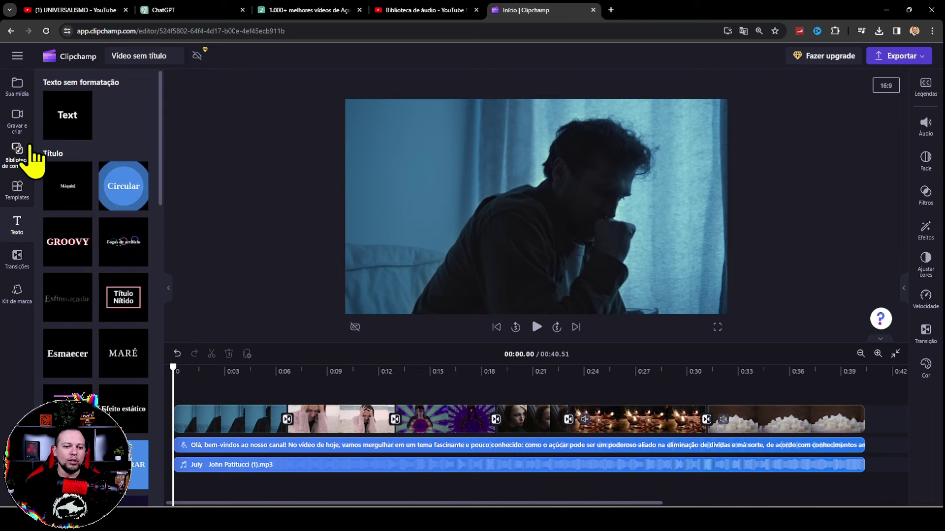
{"action": "left_click", "coordinate": [168, 289]}
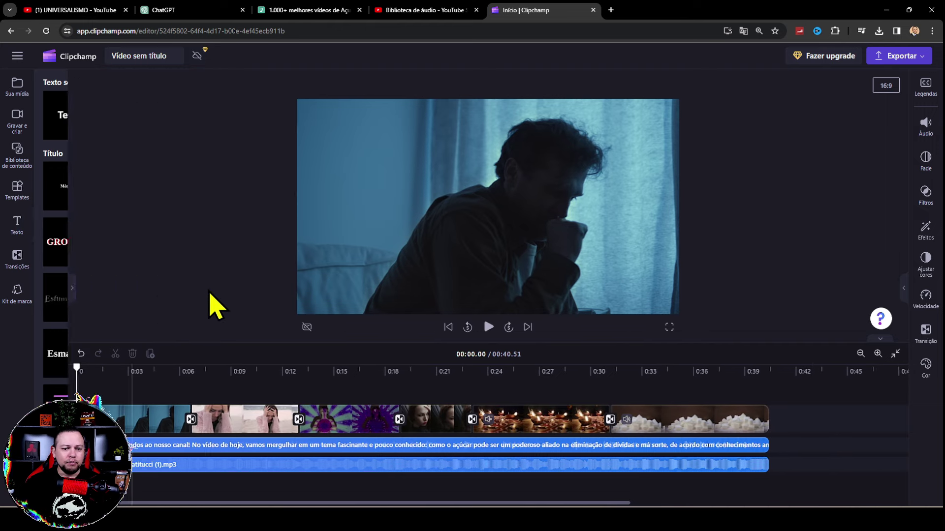
{"action": "left_click_drag", "start_coordinate": [392, 342], "coordinate": [421, 499]}
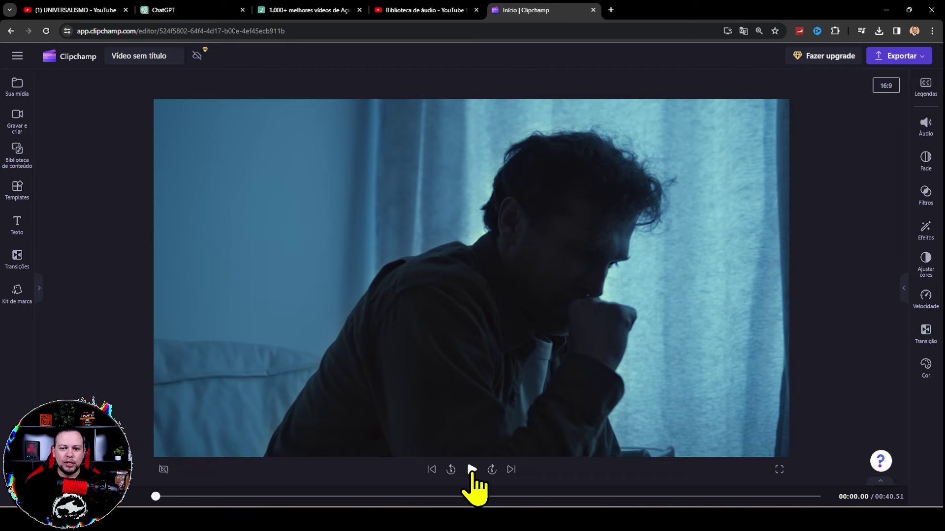
{"action": "left_click", "coordinate": [472, 470]}
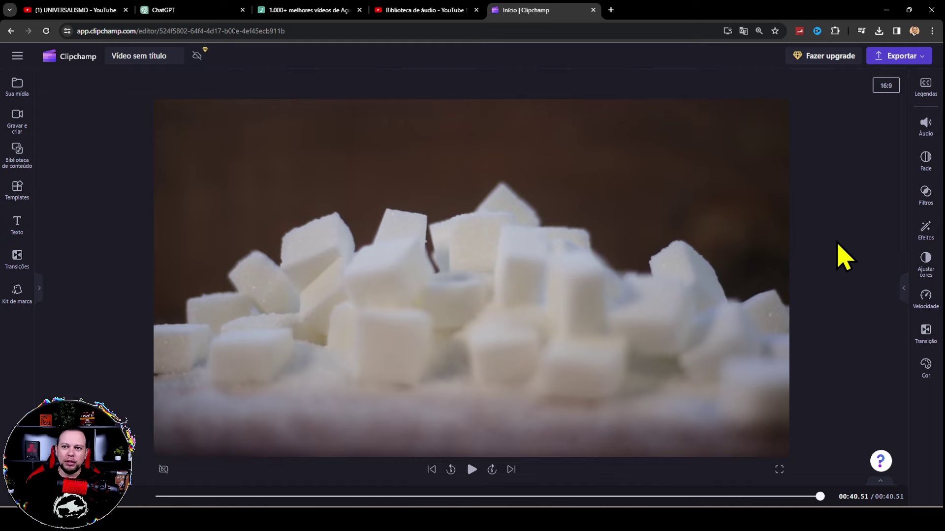
Step: Export the finished video in 1080p quality
{"action": "left_click", "coordinate": [908, 59]}
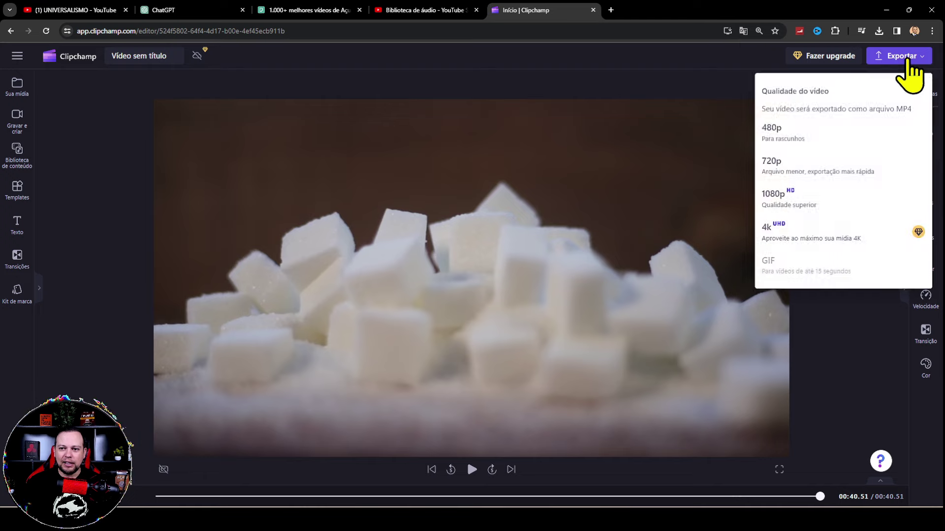
{"action": "left_click", "coordinate": [806, 199]}
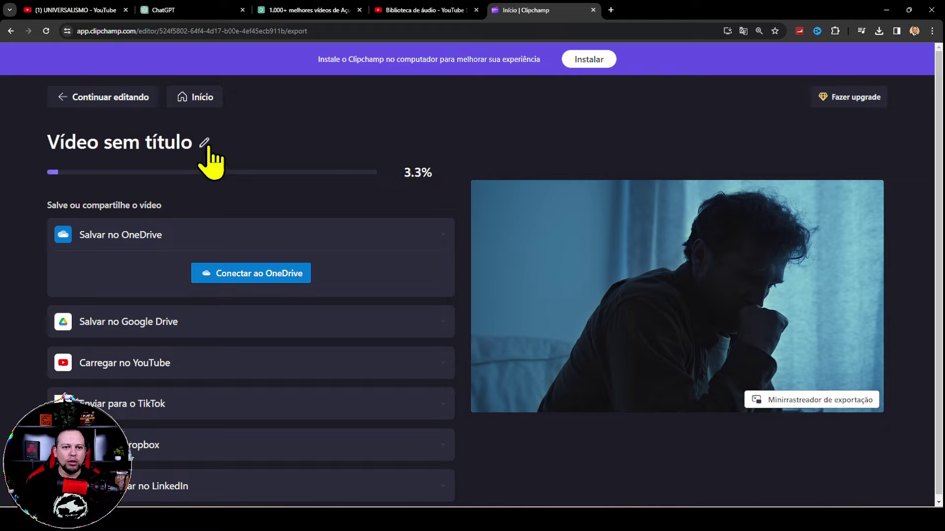
Step: Switch to ChatGPT, copy the title "Como Usar o Açúcar para Eliminar Dívidas e Má Sorte: Segredos Ancestrais Revelados", and rename the Clipchamp video with it
{"action": "left_click", "coordinate": [169, 10]}
{"action": "scroll", "coordinate": [312, 152], "scroll_direction": "up", "scroll_amount": 2}
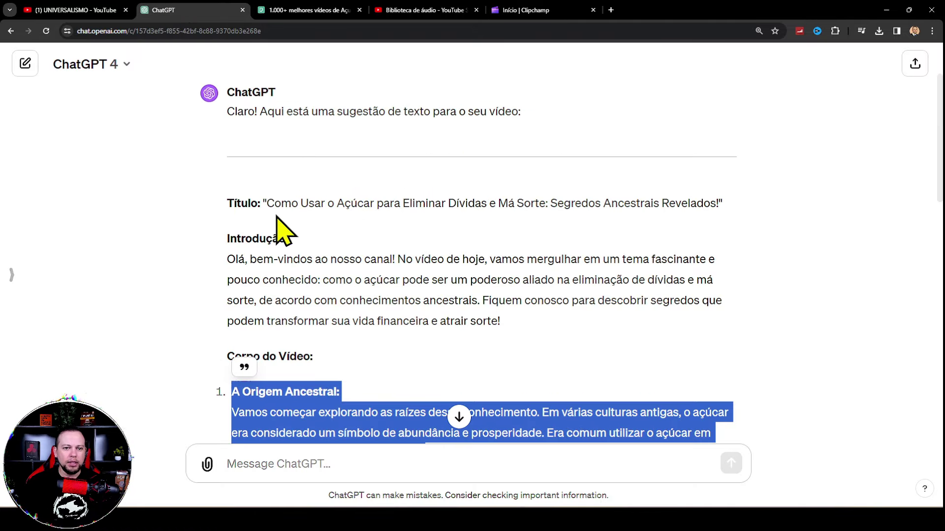
{"action": "left_click_drag", "start_coordinate": [269, 204], "coordinate": [714, 209]}
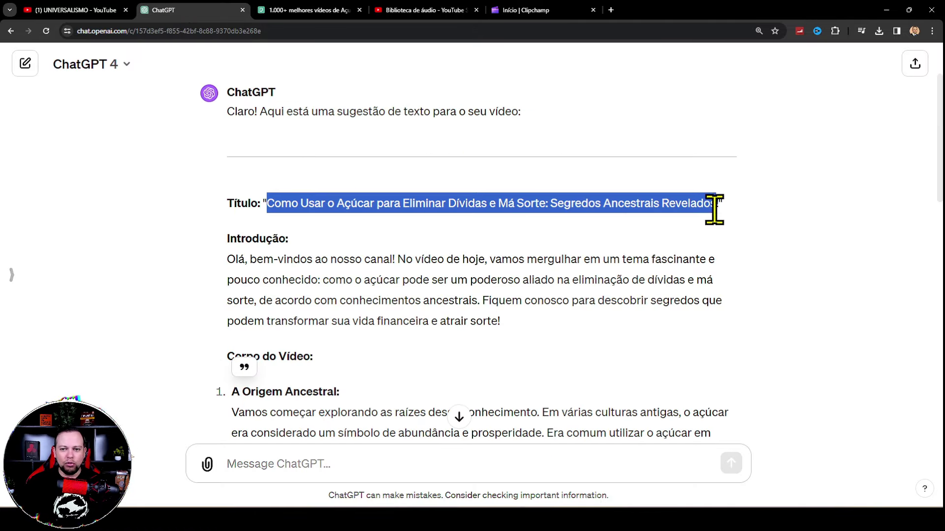
{"action": "right_click", "coordinate": [680, 202]}
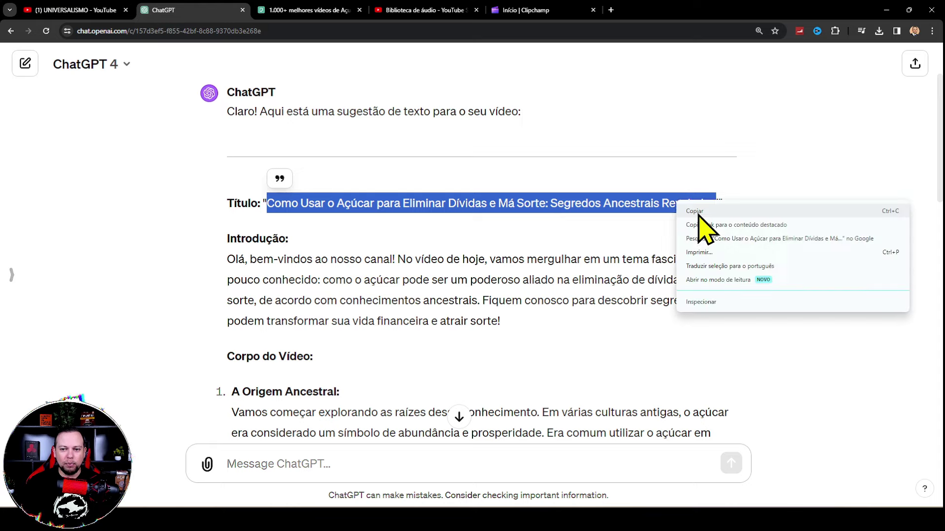
{"action": "left_click", "coordinate": [698, 215]}
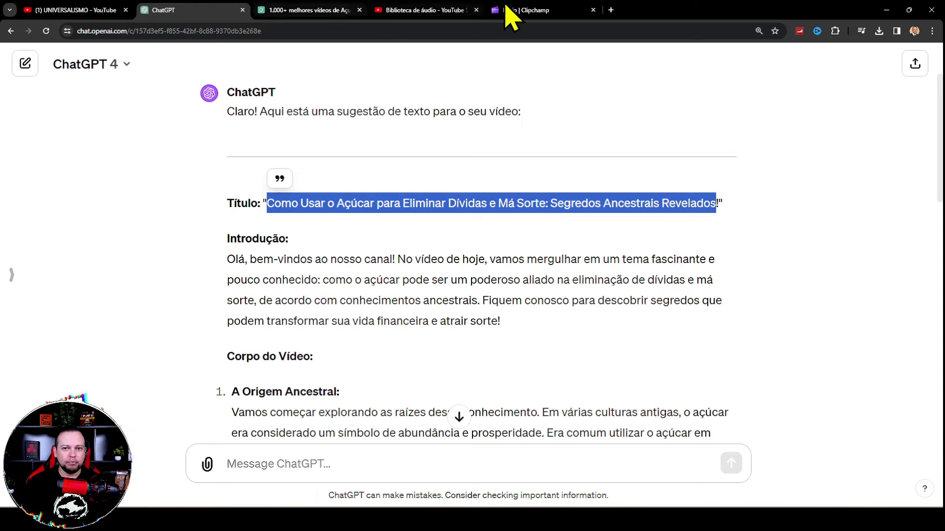
{"action": "left_click", "coordinate": [509, 11]}
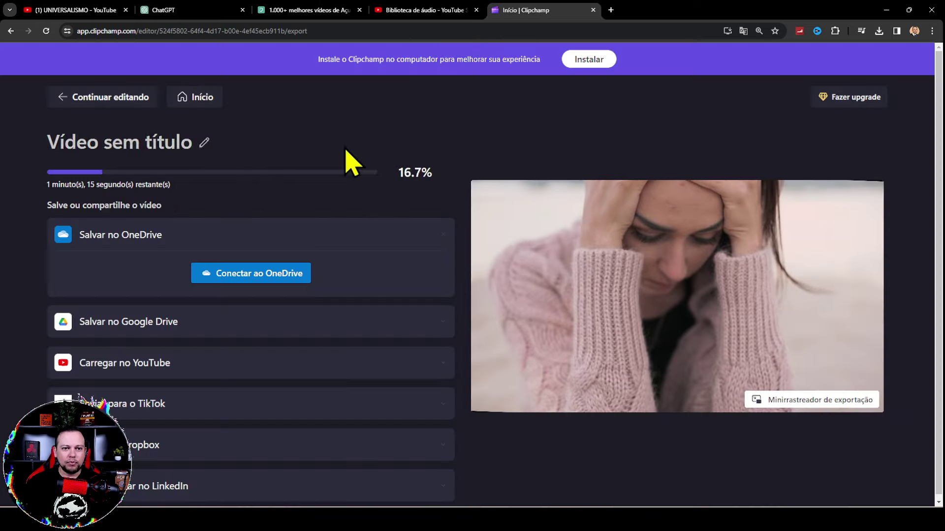
{"action": "triple_click", "coordinate": [184, 143]}
{"action": "key", "text": "ctrl+v"}
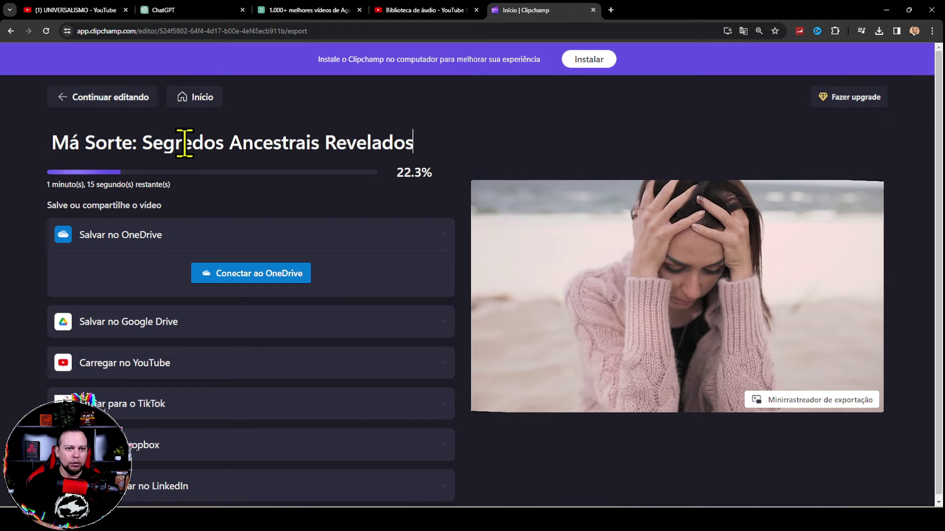